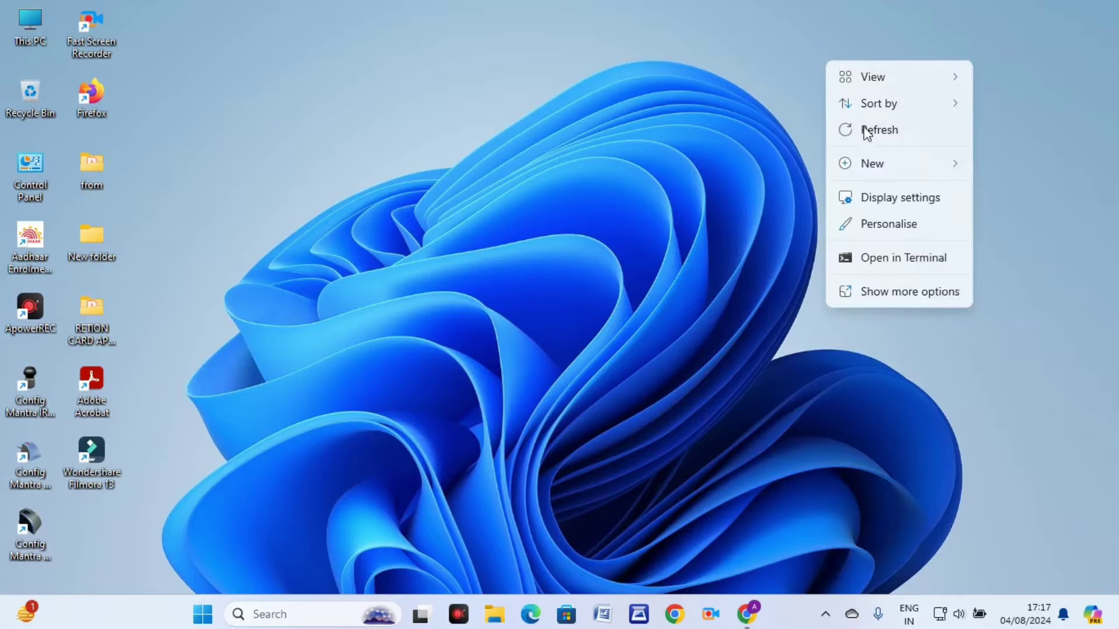
Refresh the desktop and launch Aadhaar Enrolment Client from its desktop shortcut
click(842, 130)
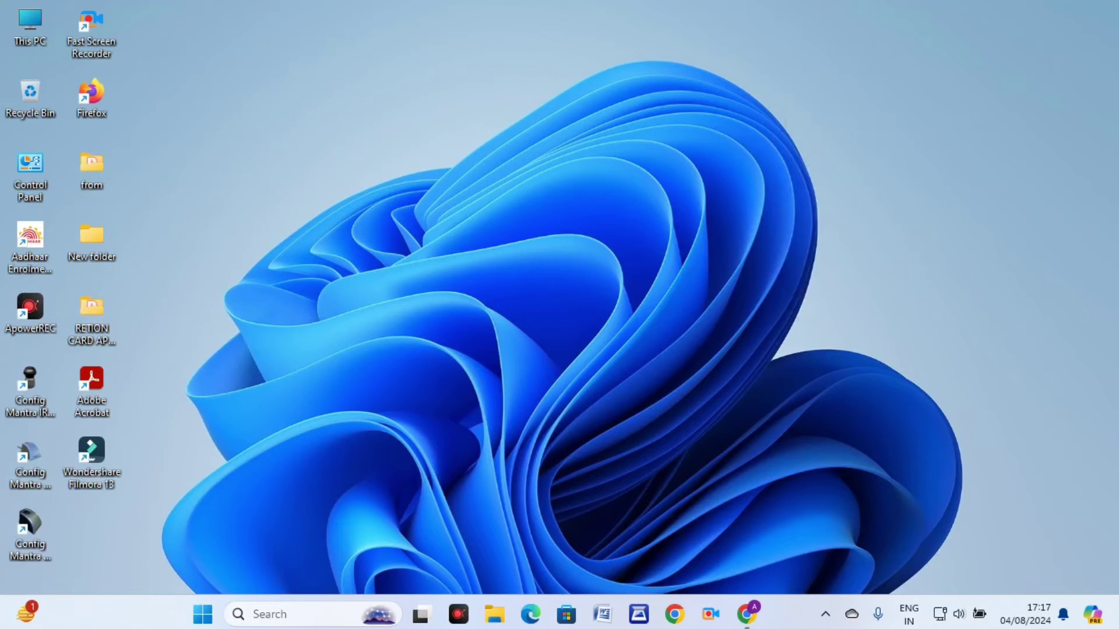
right_click(459, 135)
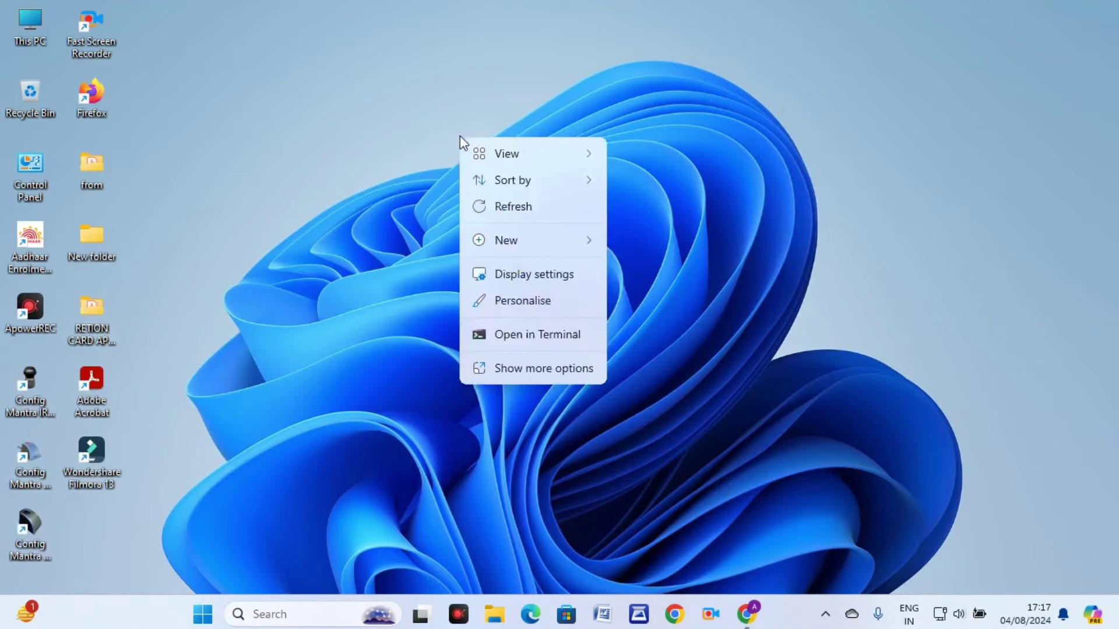
click(569, 208)
right_click(493, 82)
click(548, 151)
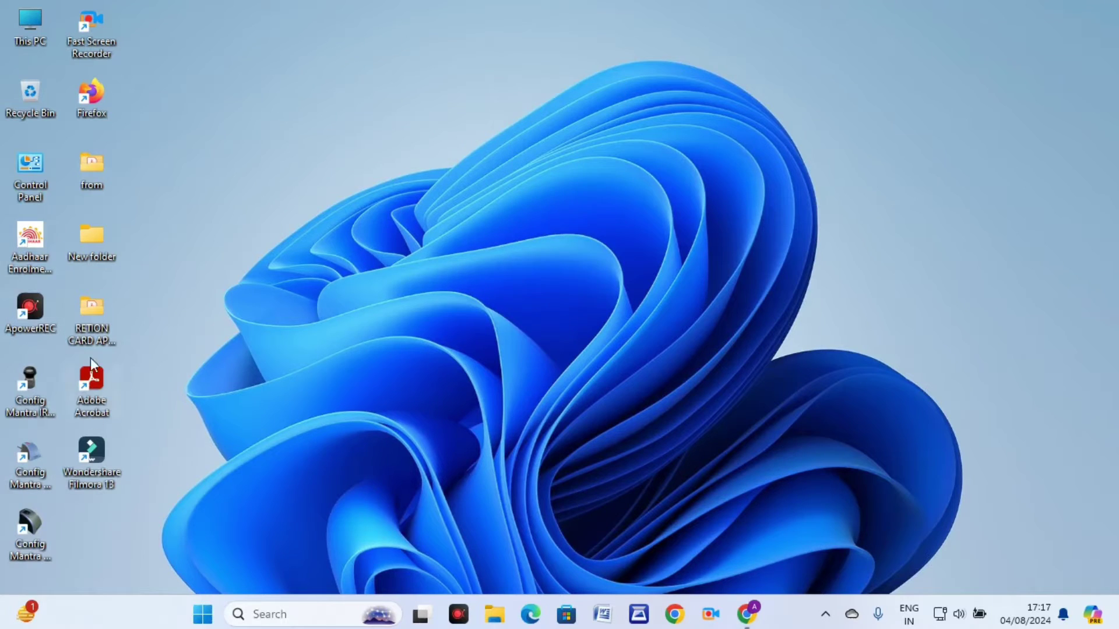
double_click(31, 240)
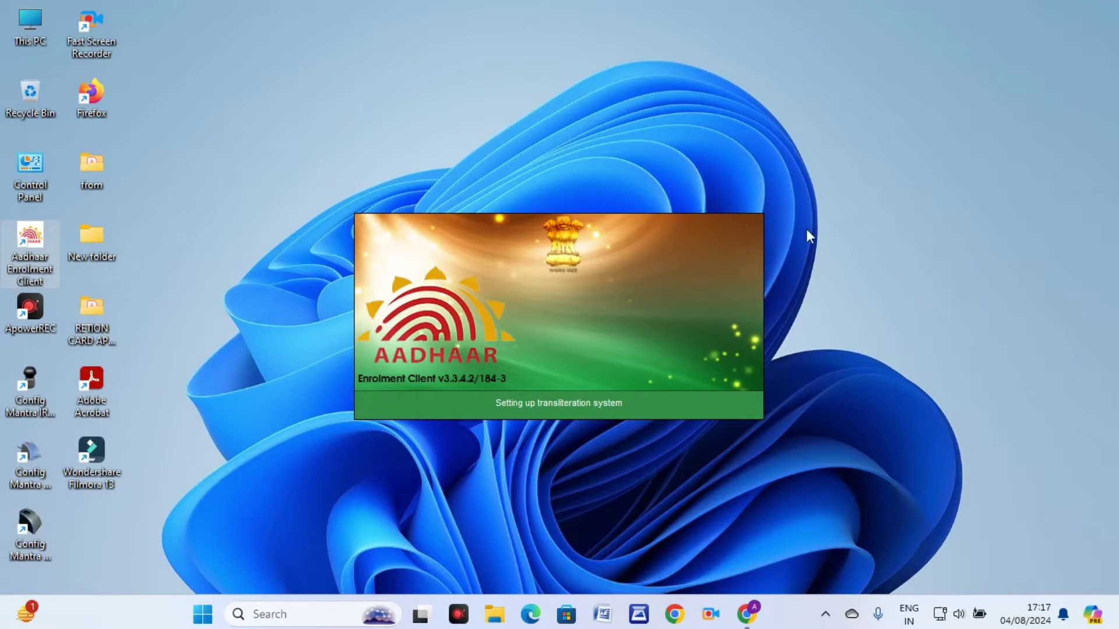
Keep refreshing the desktop while the v3.3.4.2 splash screen finishes loading
right_click(1033, 95)
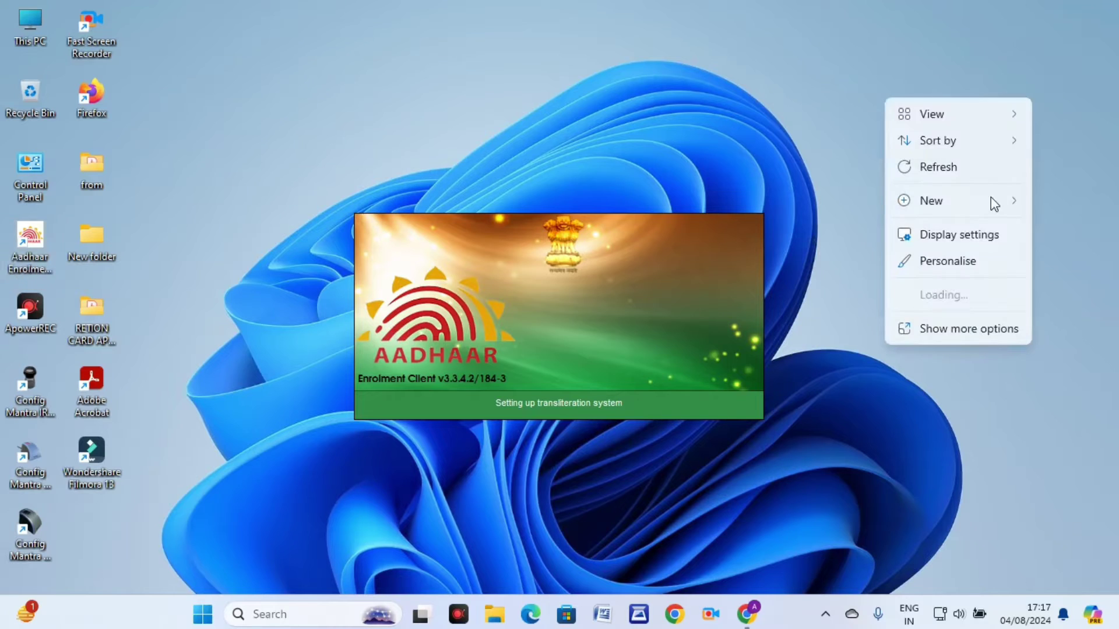
click(947, 165)
right_click(1036, 86)
click(950, 155)
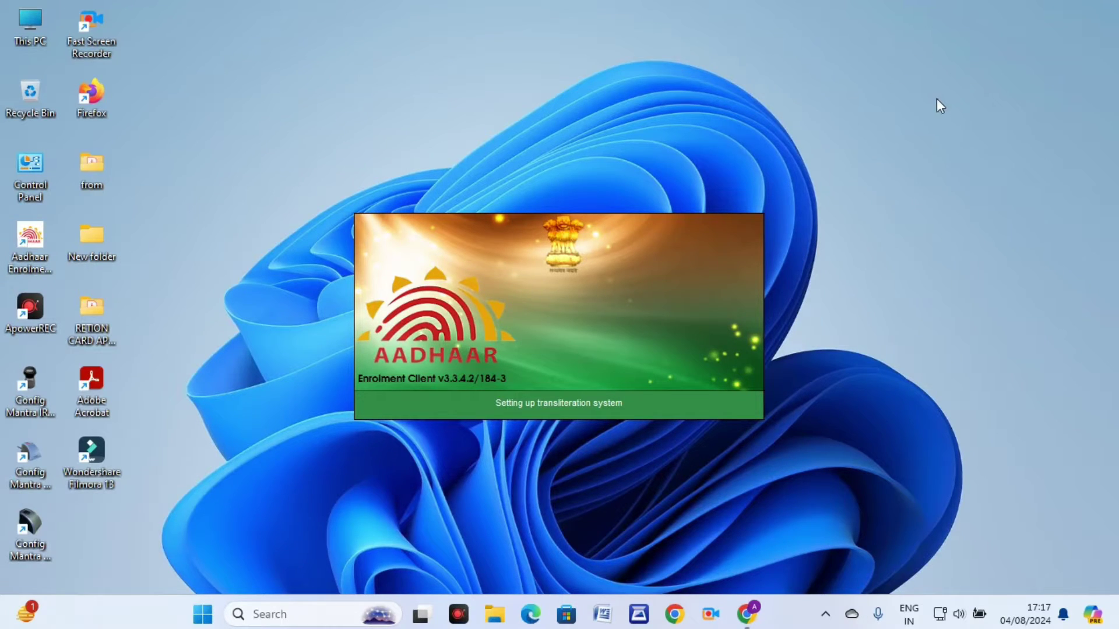
right_click(914, 23)
click(958, 99)
right_click(921, 49)
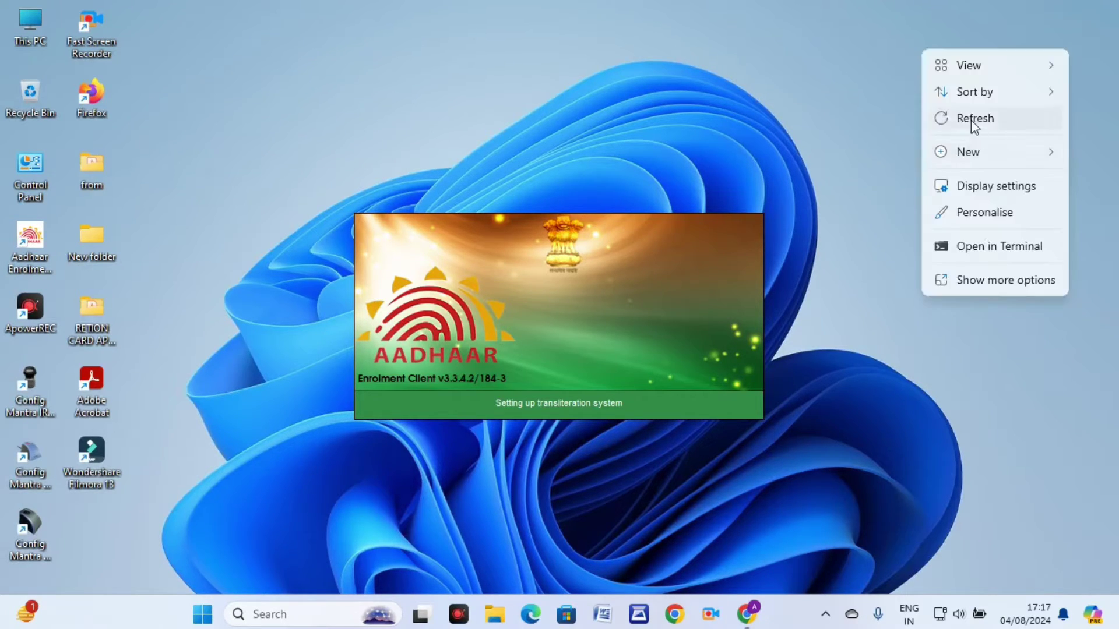
click(970, 120)
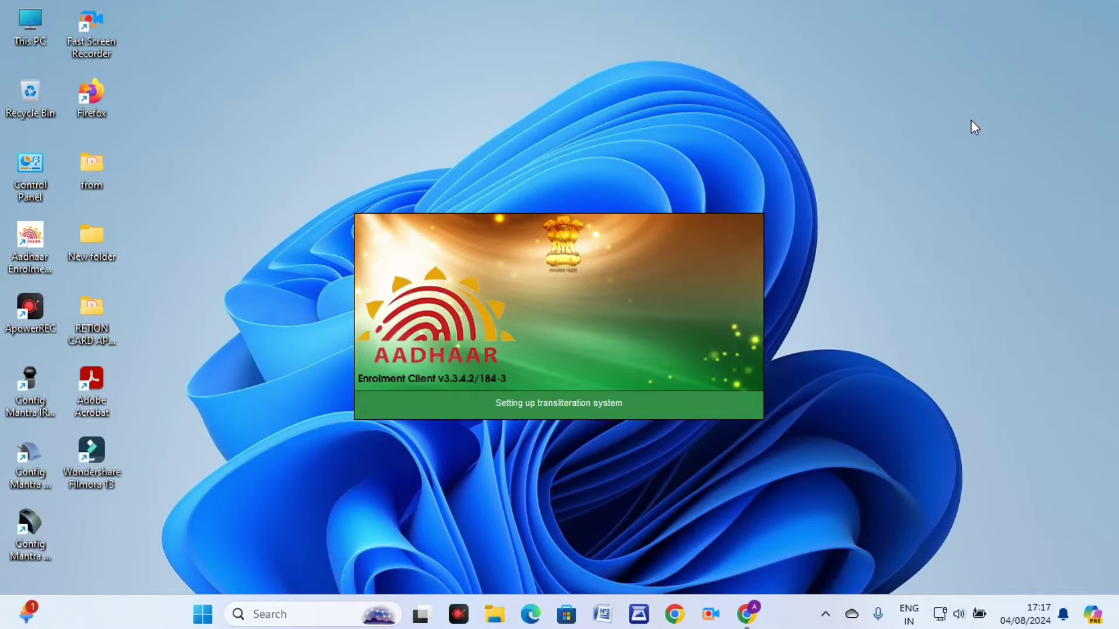
right_click(951, 119)
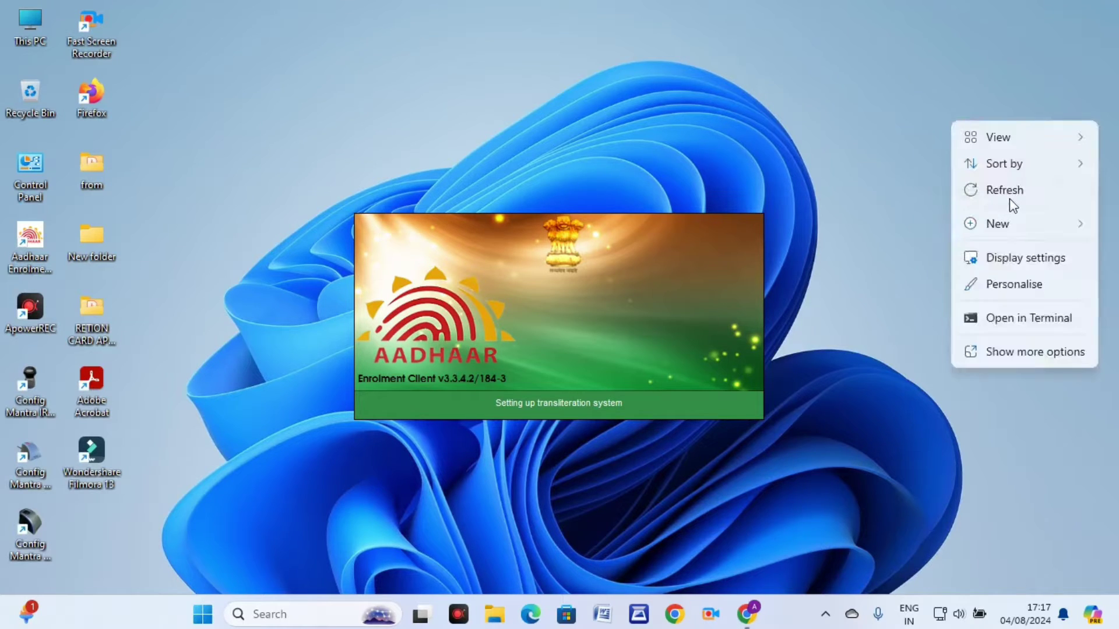
click(1010, 196)
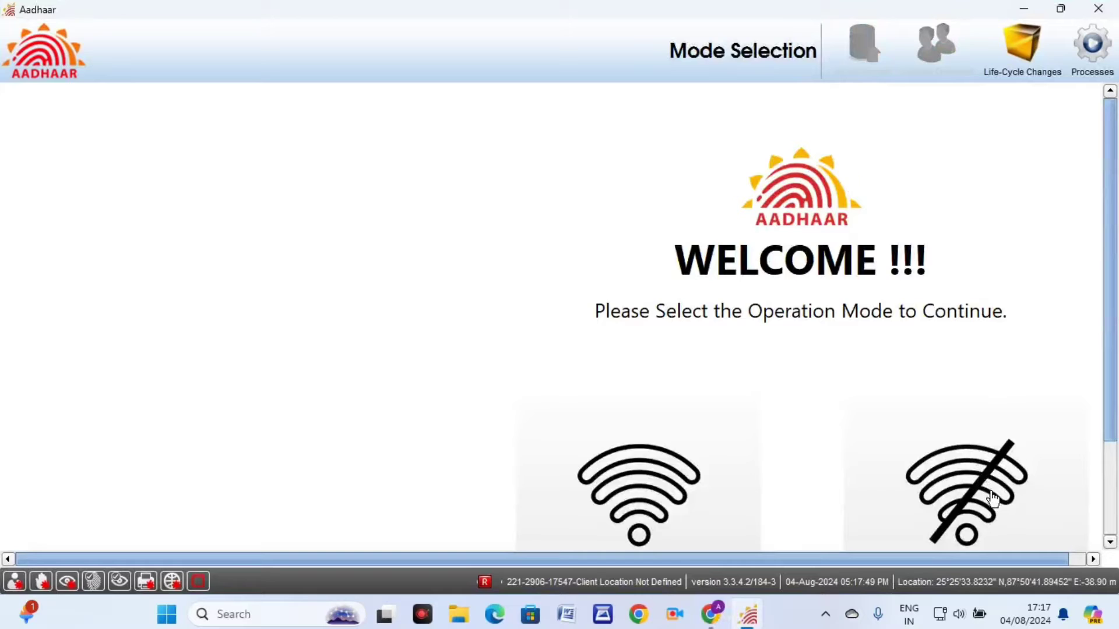
Scroll the welcome page and pick an operation mode tile to get the Aadhaar Login dialog
scroll(1109, 236, down, 3)
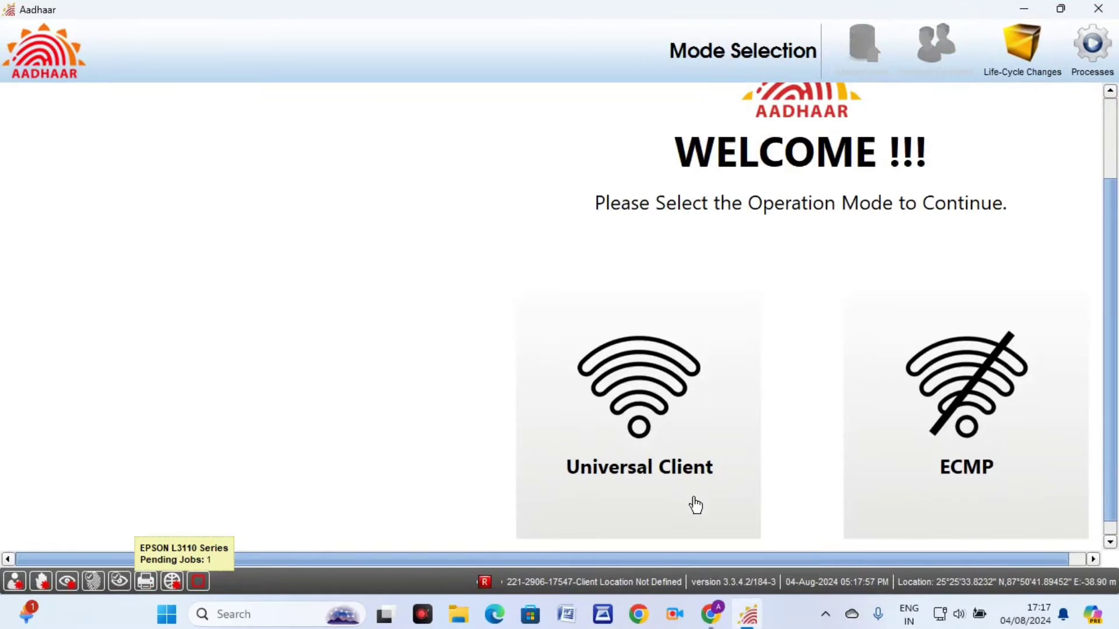
click(987, 437)
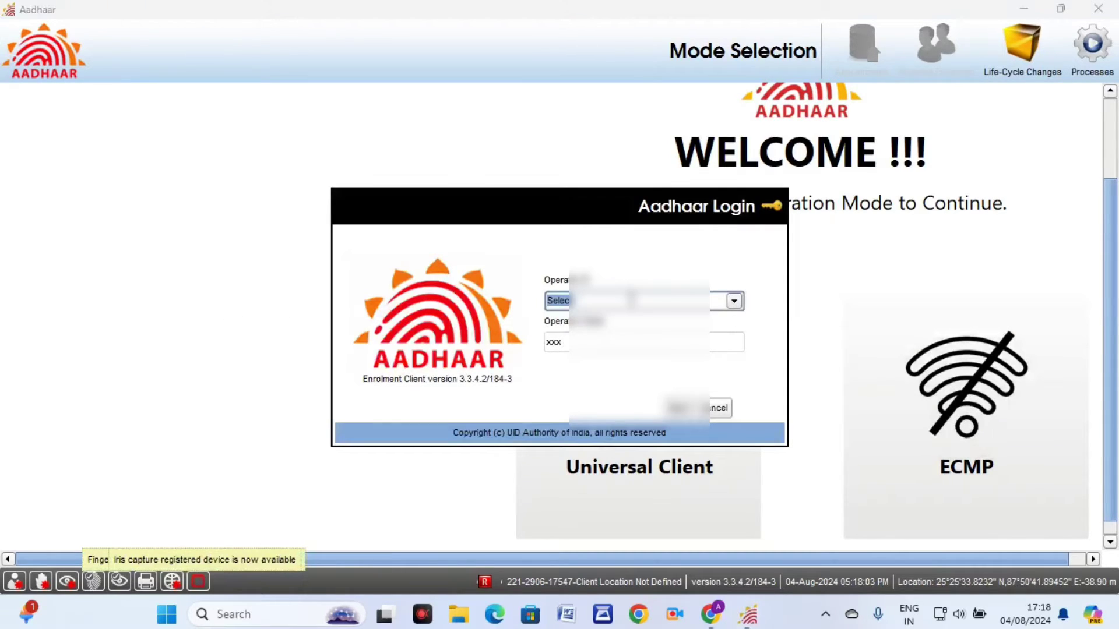
Log in with the operator ID chosen from the Operator field suggestions
key(BackSpace)
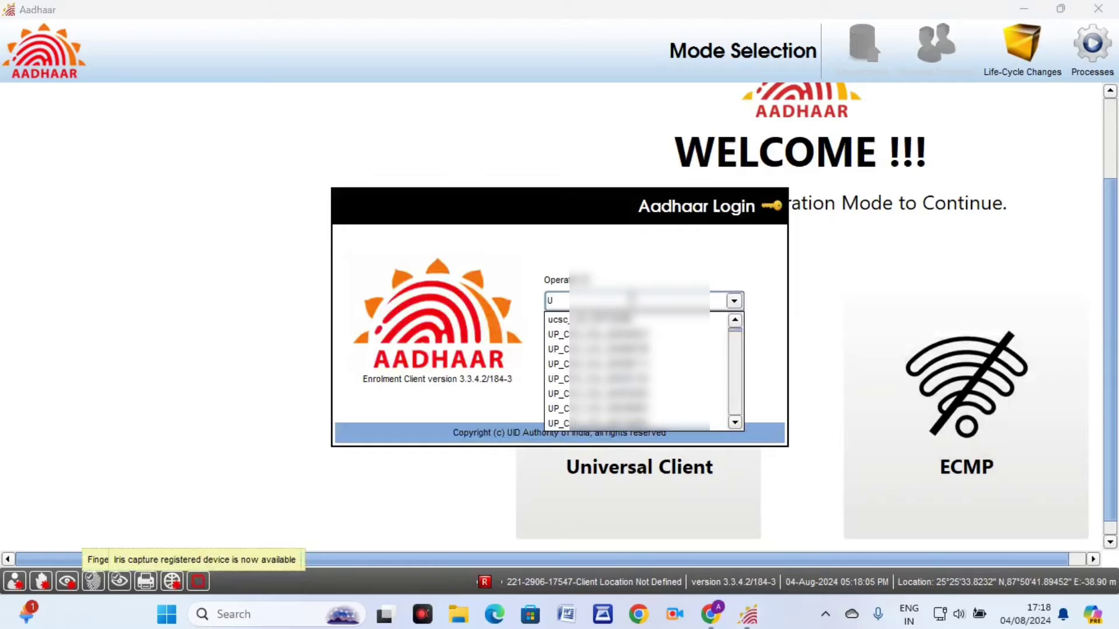
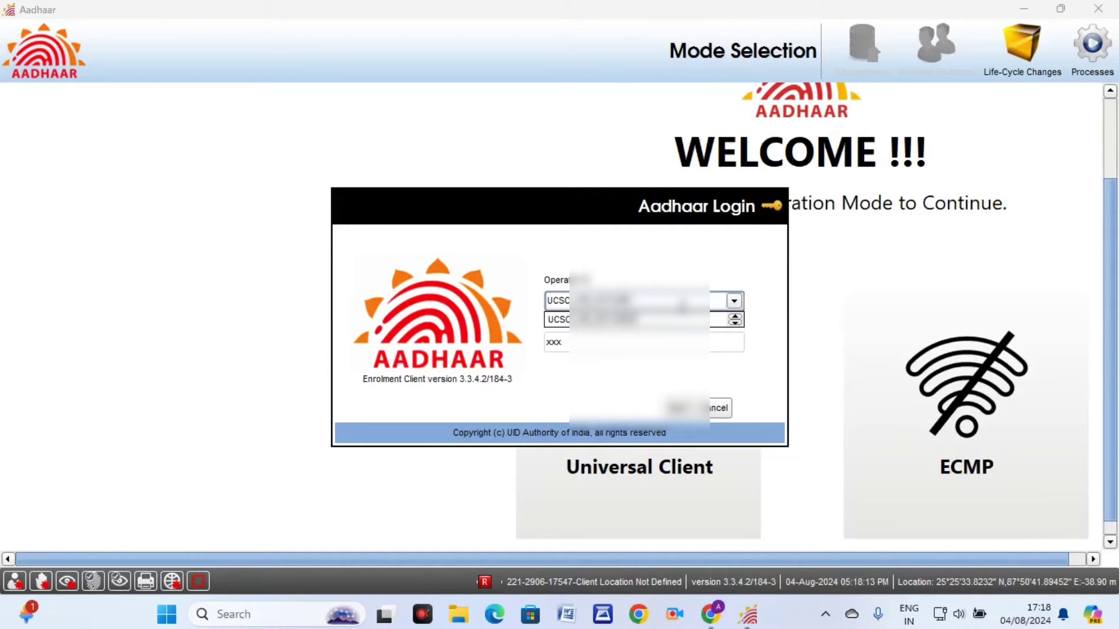
click(681, 319)
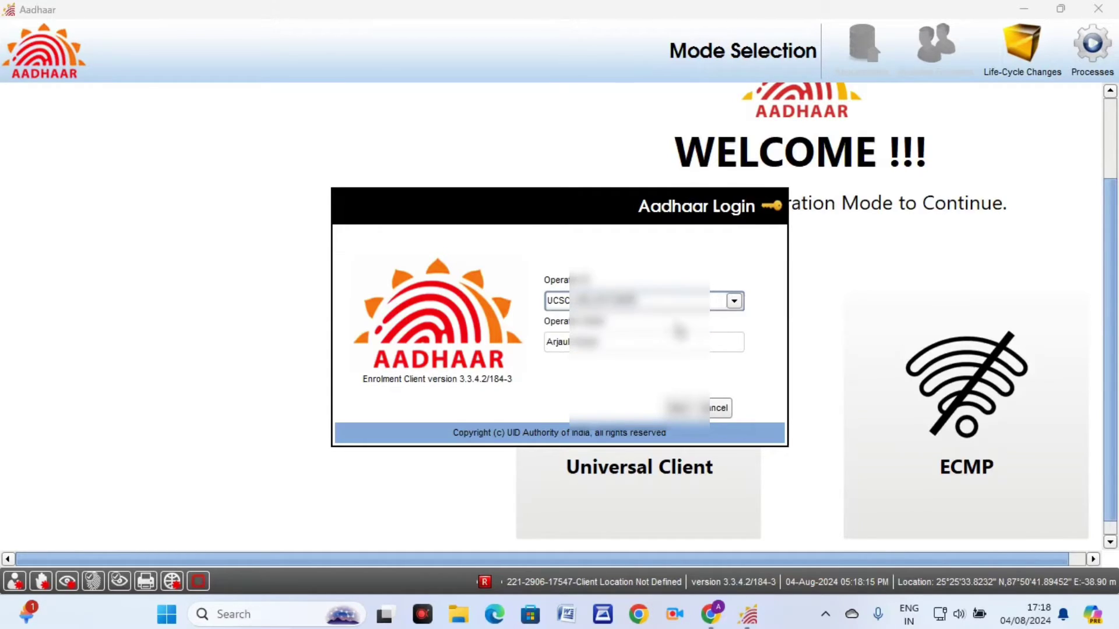
click(685, 414)
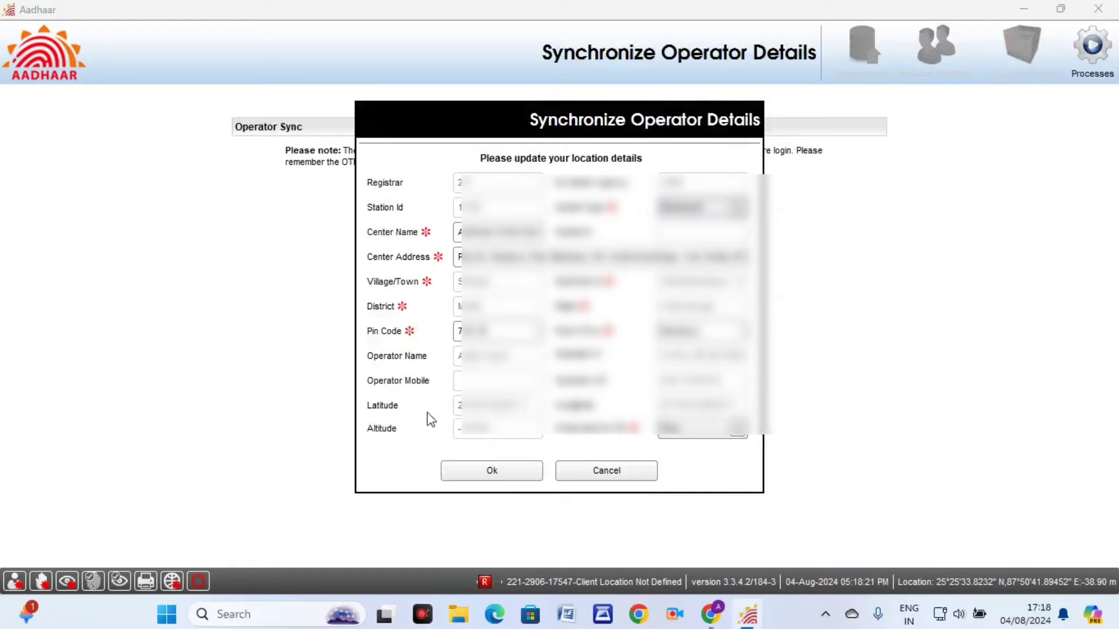
Request an OTP, enter the received OTP and capture the operator's iris to sync
click(512, 479)
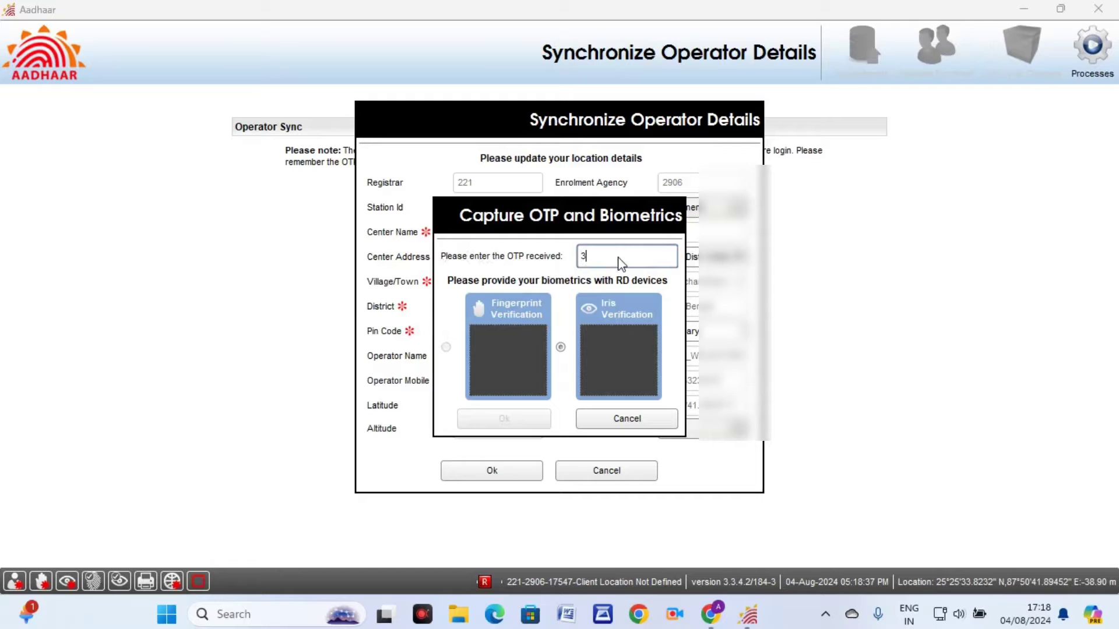
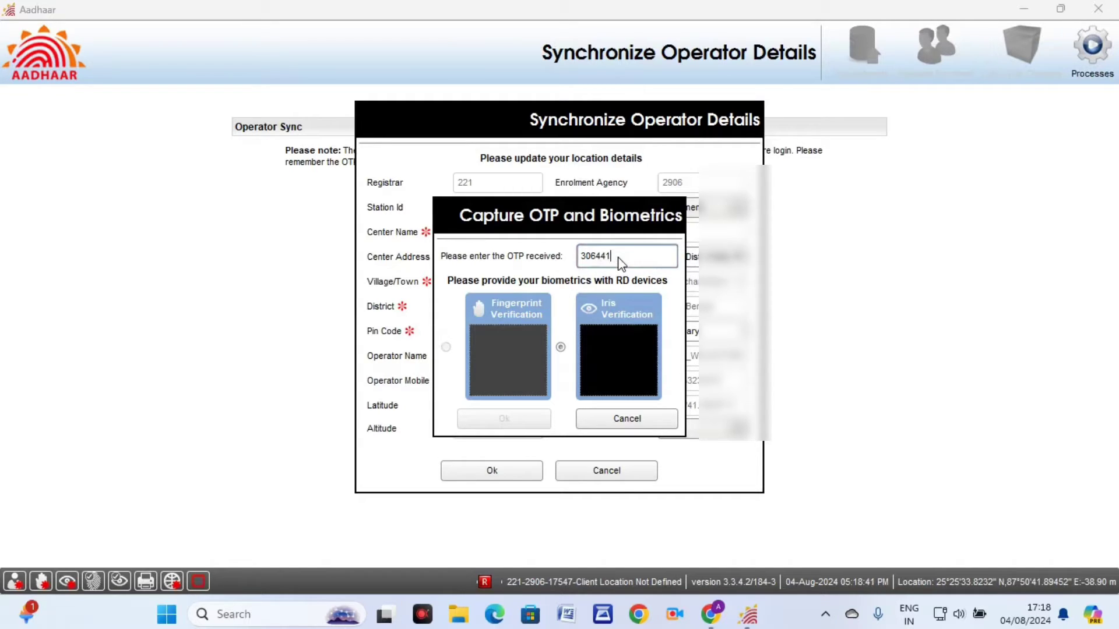
click(640, 376)
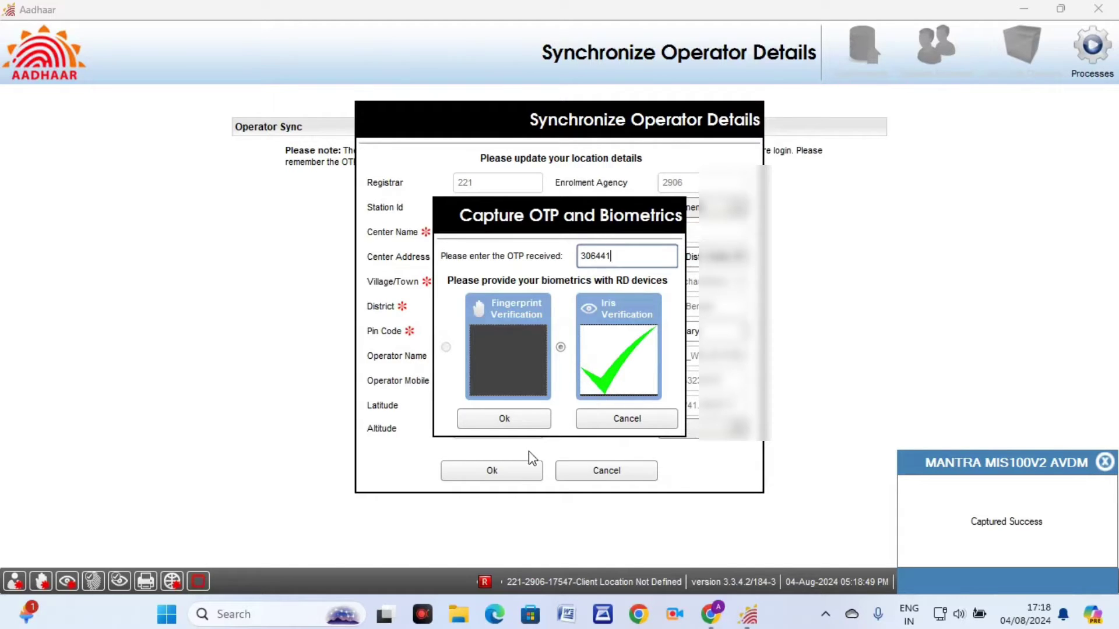
click(504, 420)
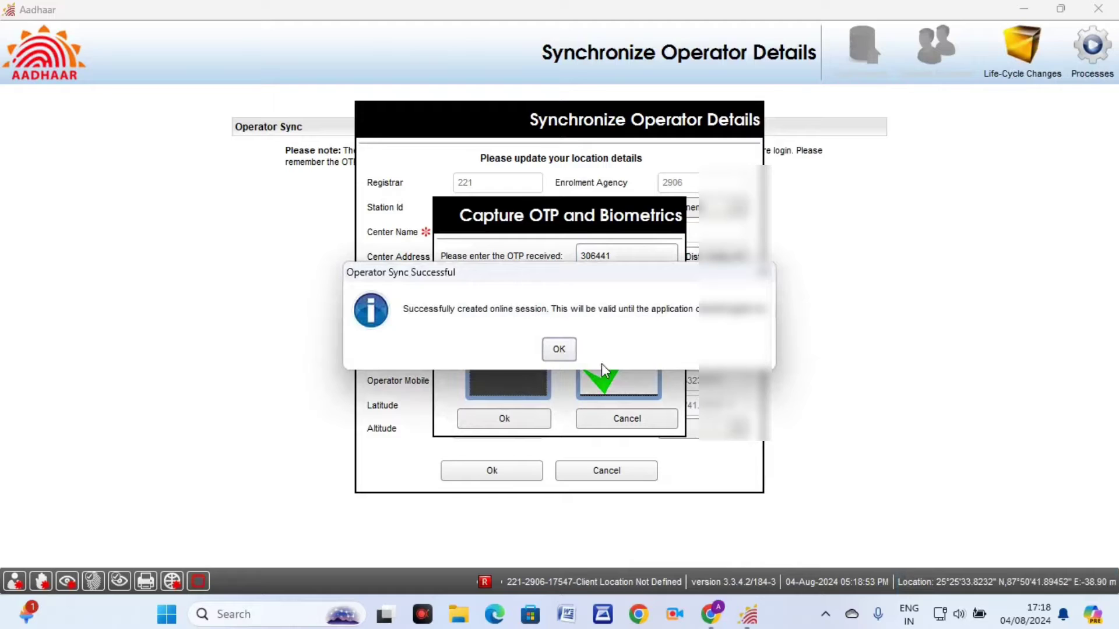
Dismiss the sync success message and start an online update from Life-cycle changes
click(564, 351)
click(1023, 59)
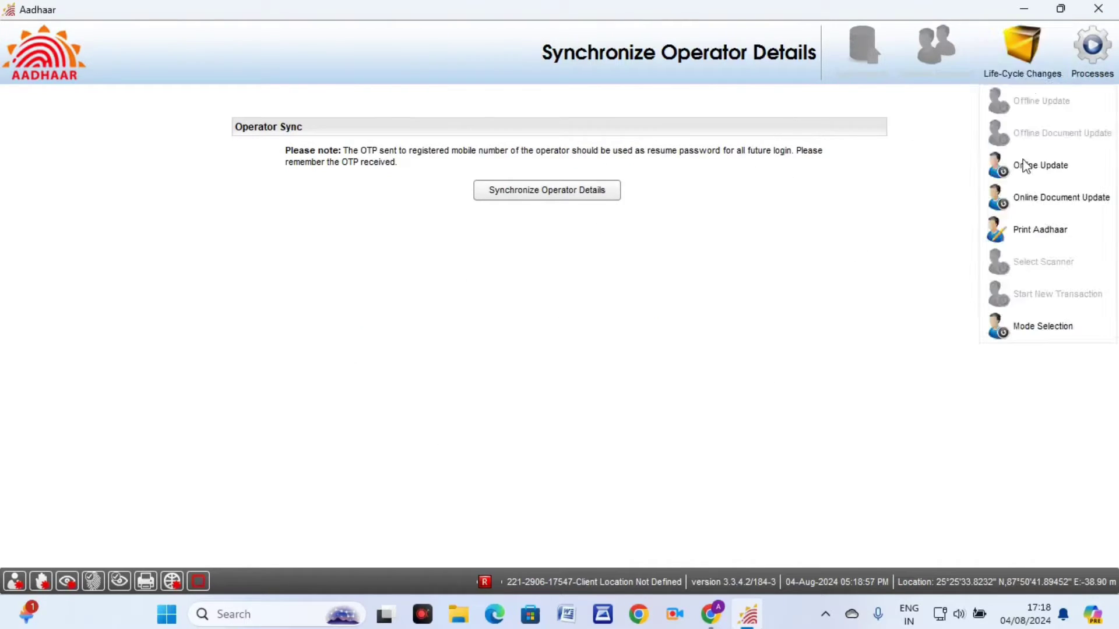
click(1065, 165)
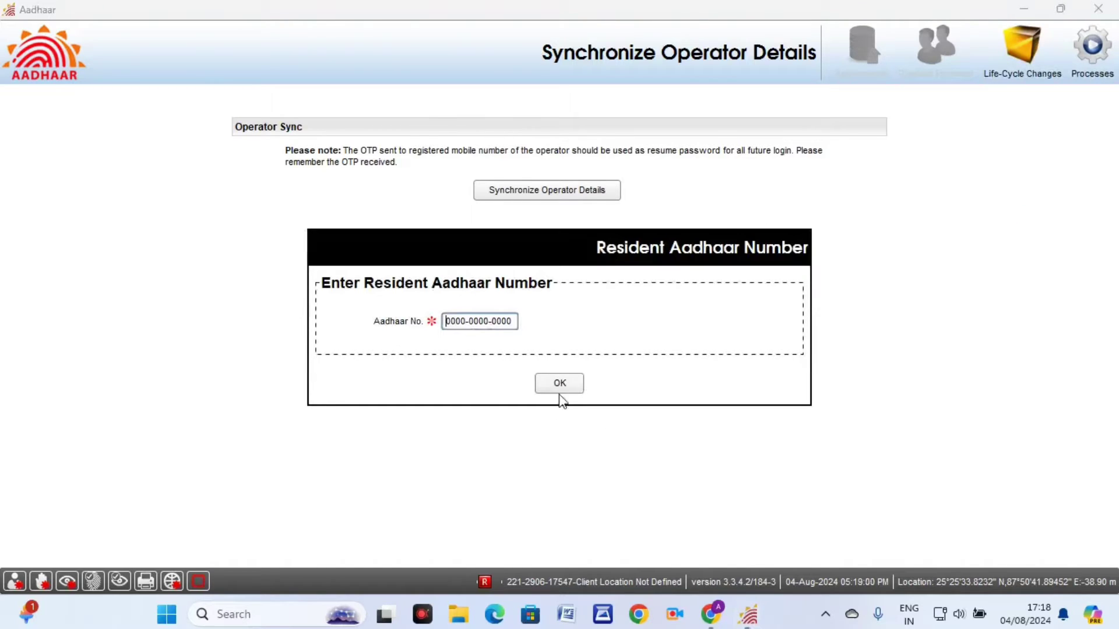
click(564, 389)
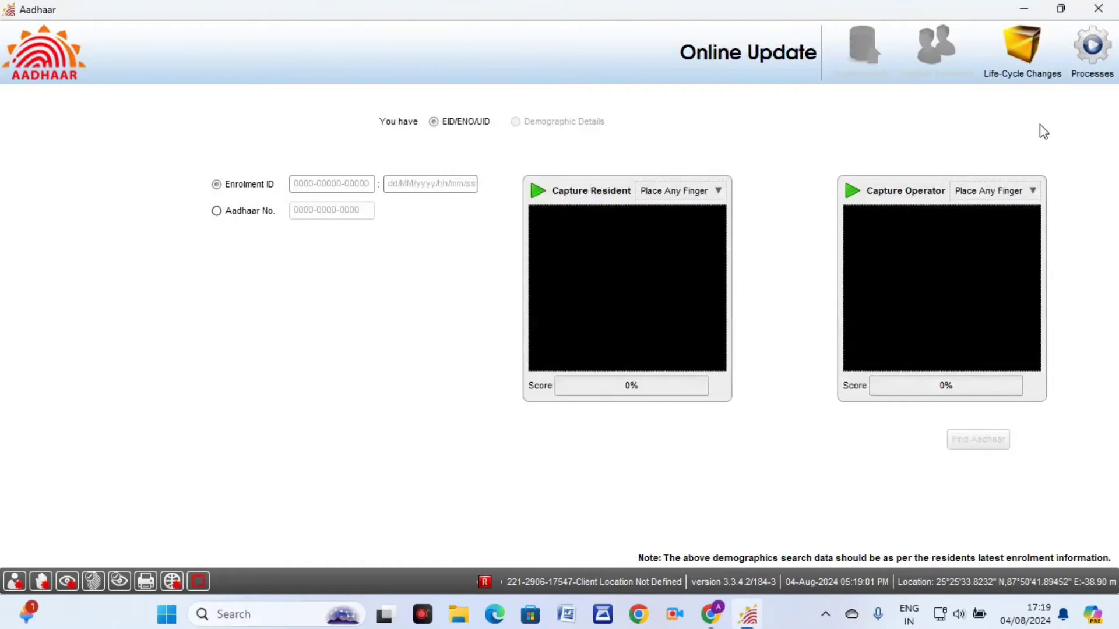
Restart the online update, cancel the current enrolment, and search by Aadhaar number
click(1025, 47)
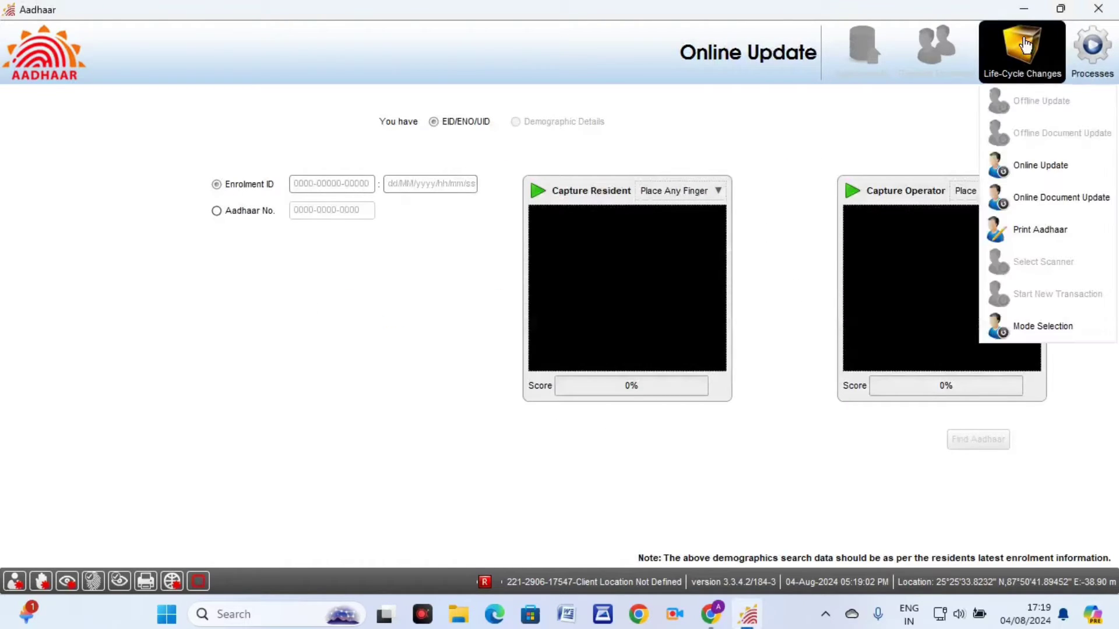
click(1091, 51)
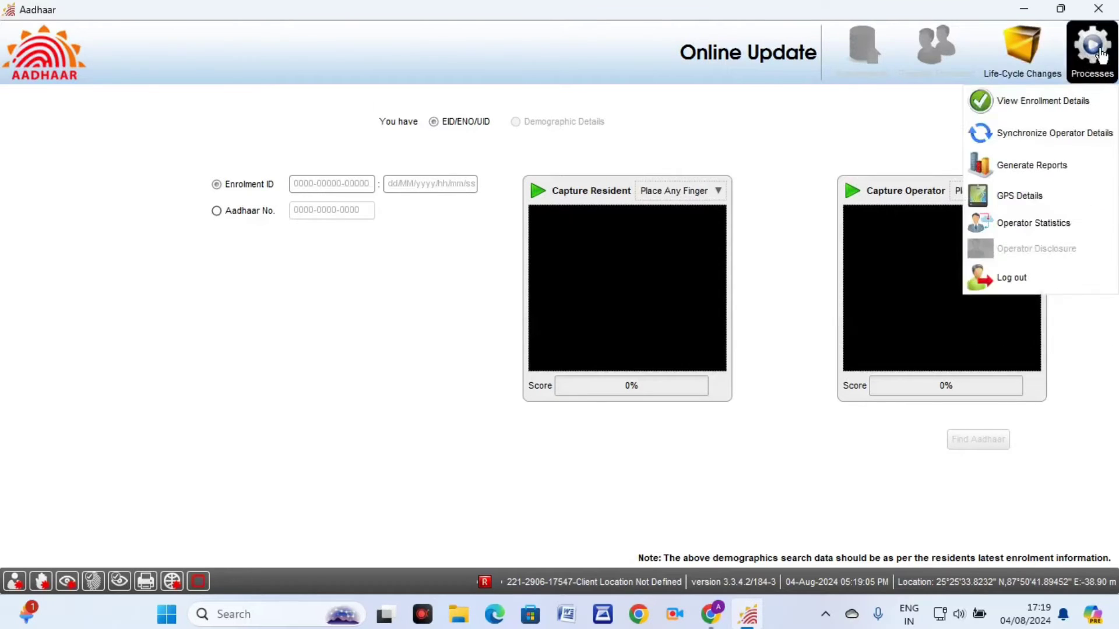
click(1025, 51)
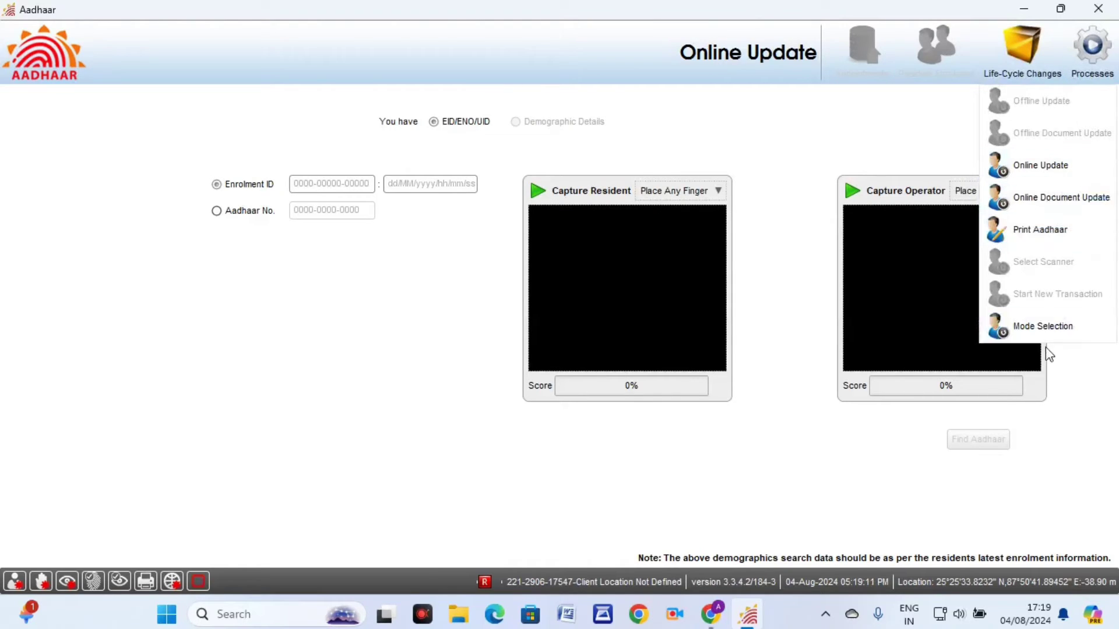
click(1061, 164)
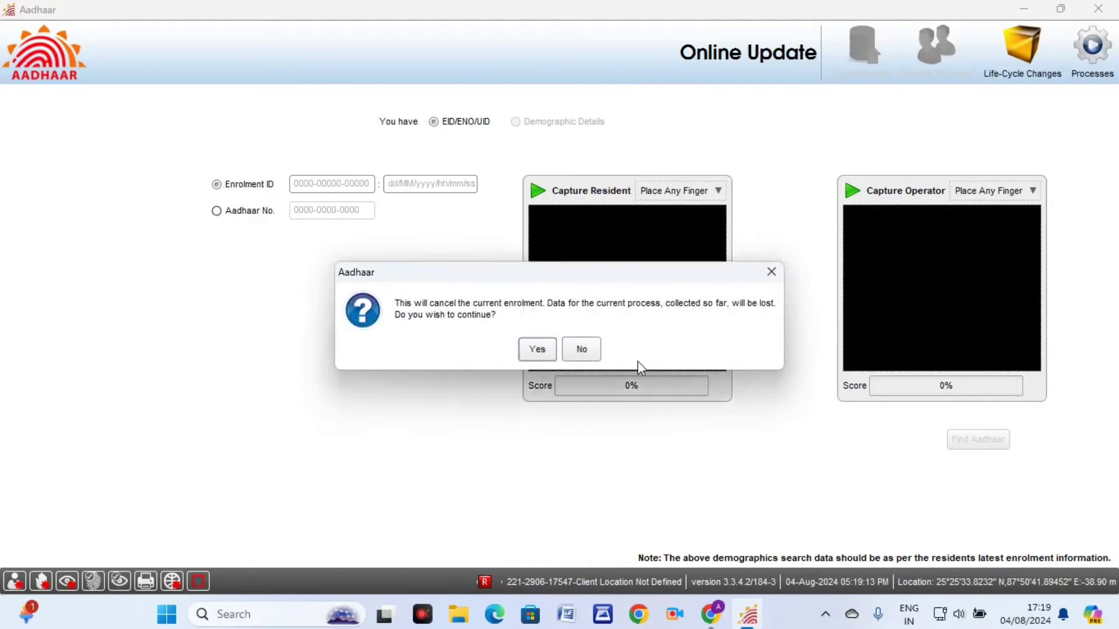
click(537, 350)
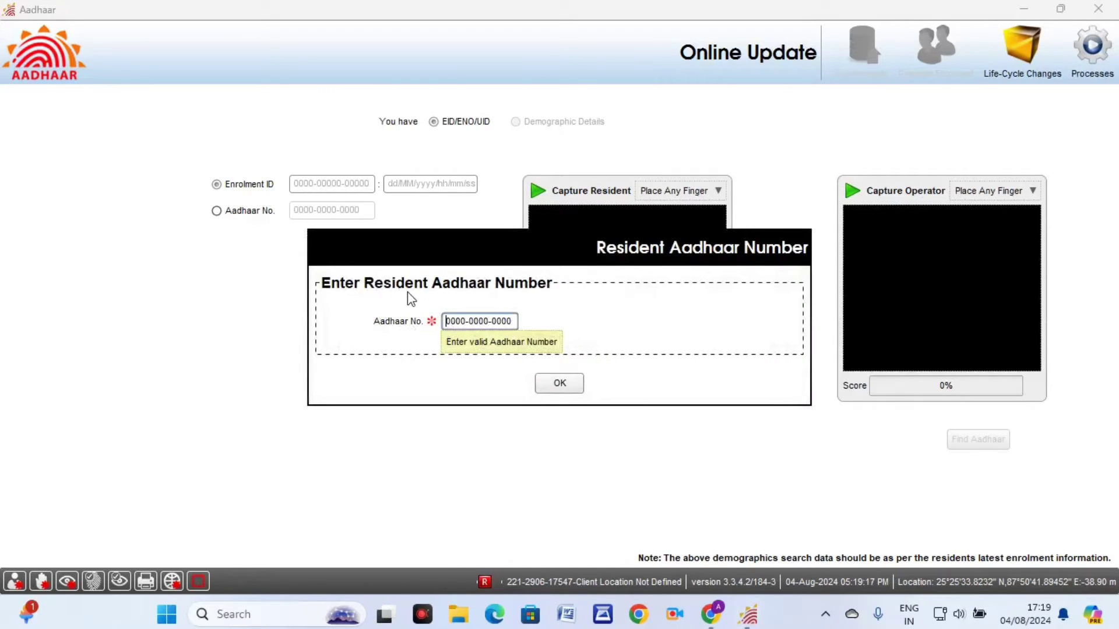
click(565, 383)
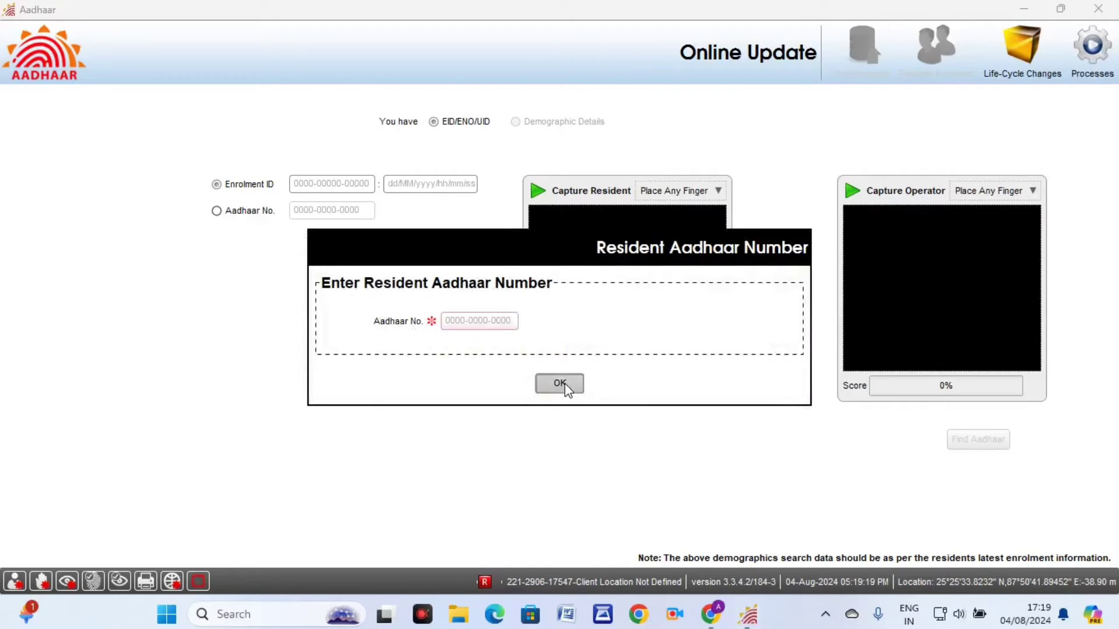
key(Escape)
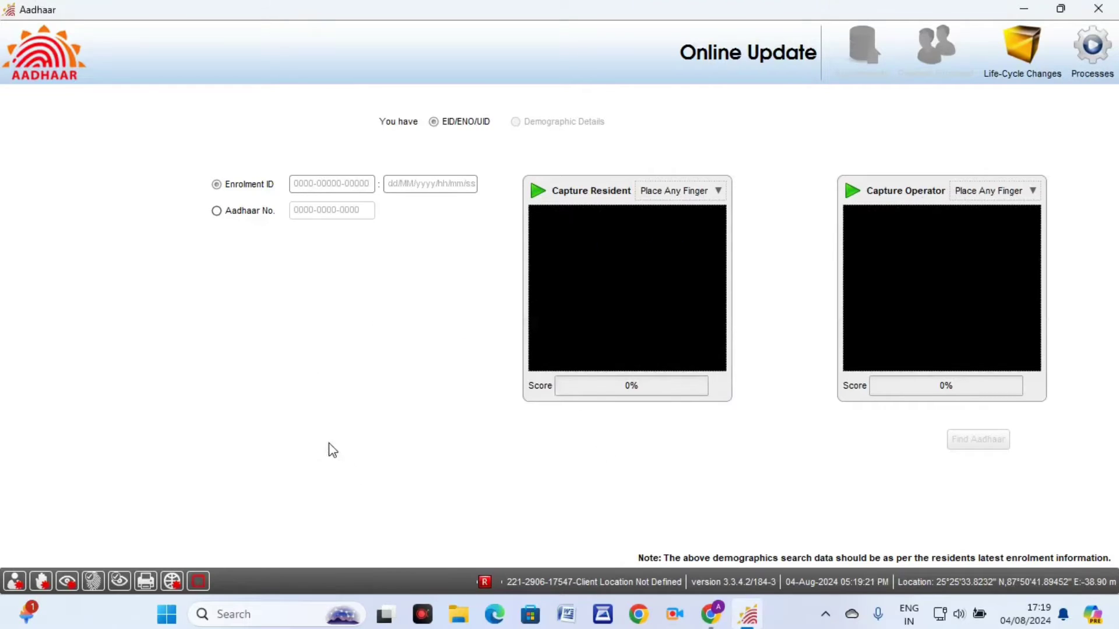
click(242, 212)
Capture resident (60%) and operator (75%) fingerprints, enter the resident's Aadhaar number, and find the record
click(332, 213)
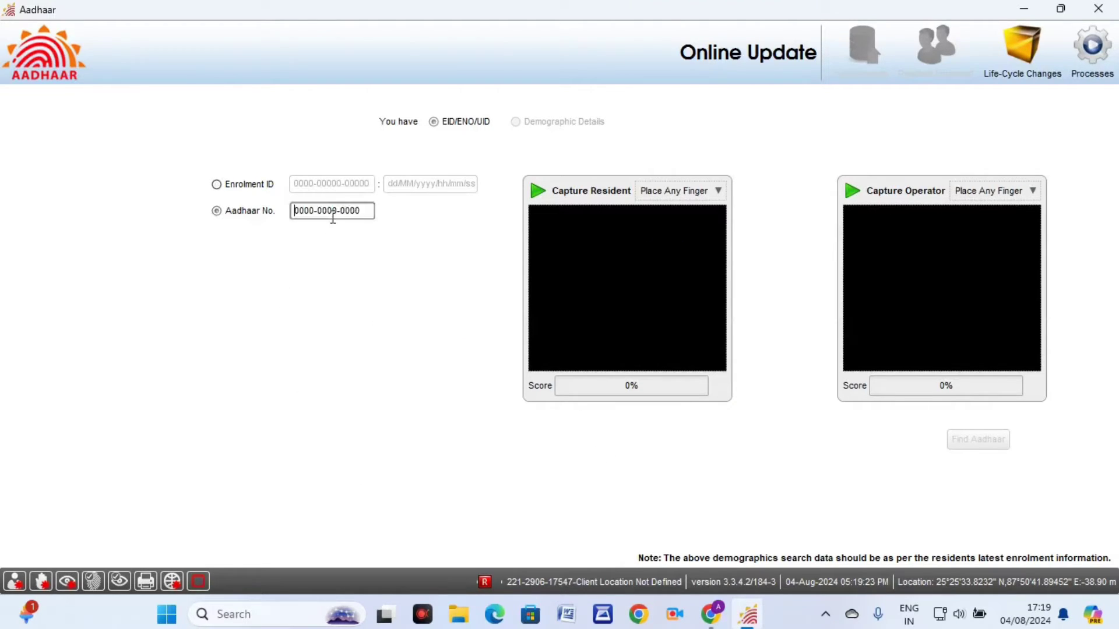
click(649, 301)
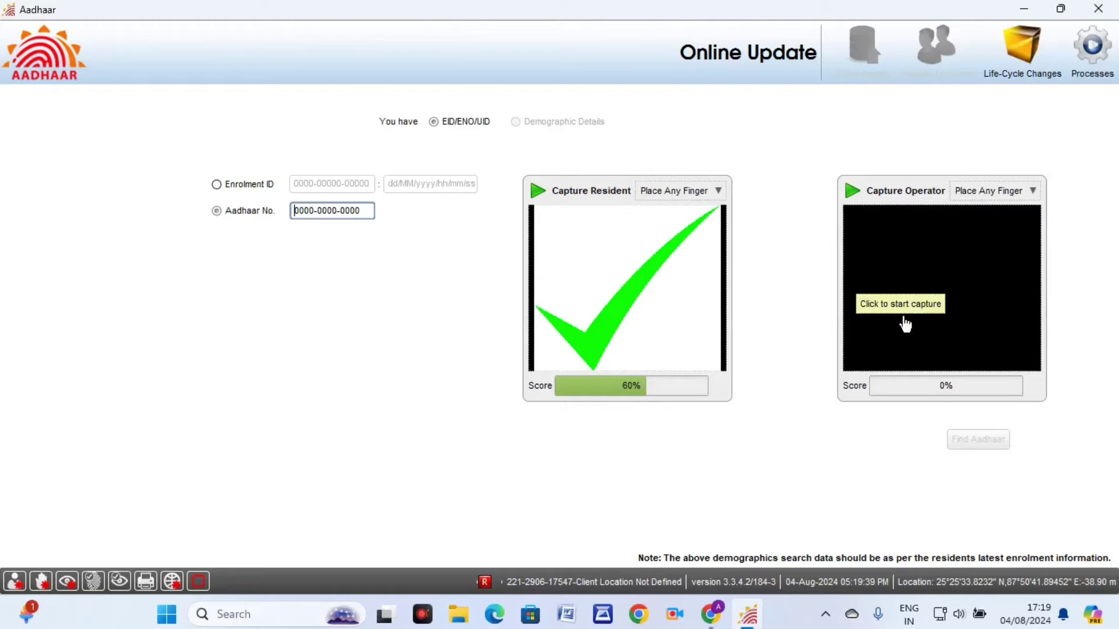
click(960, 309)
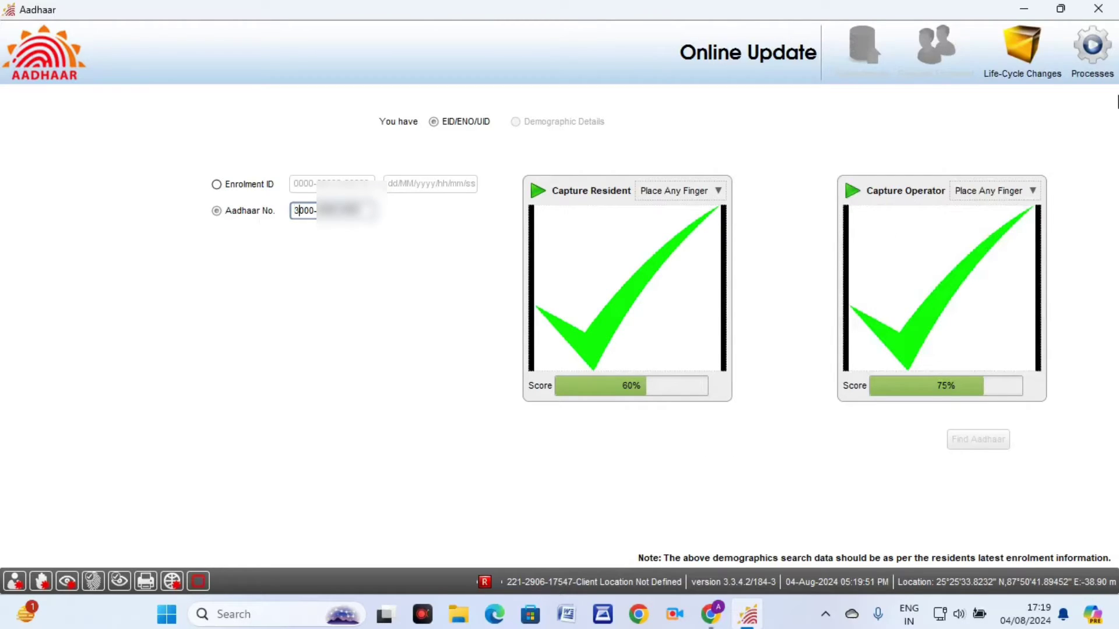
text(2-)
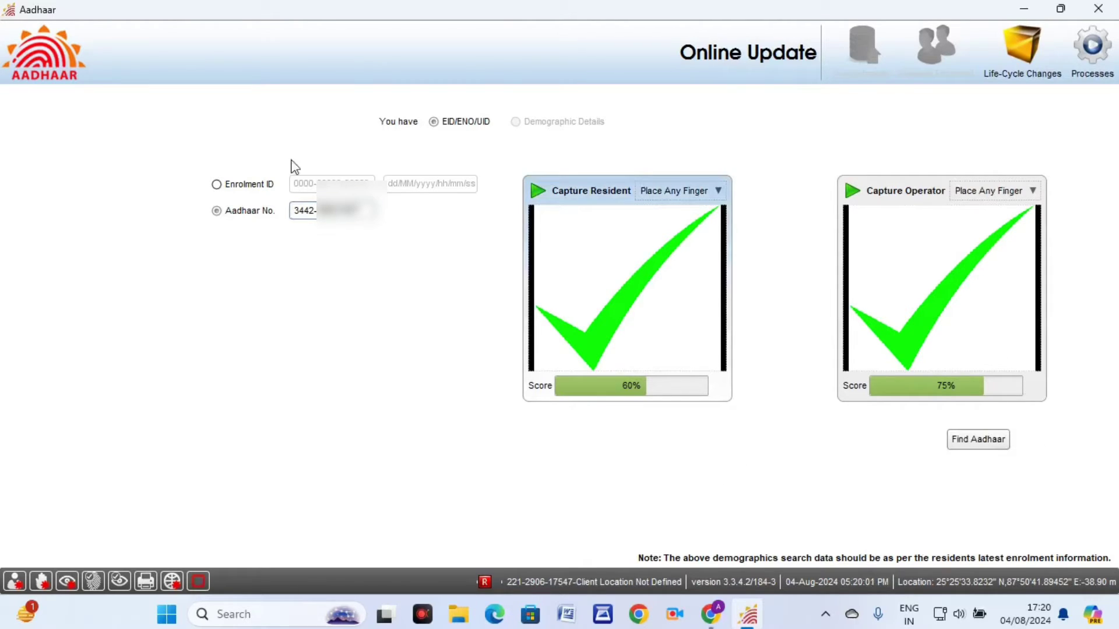
click(991, 443)
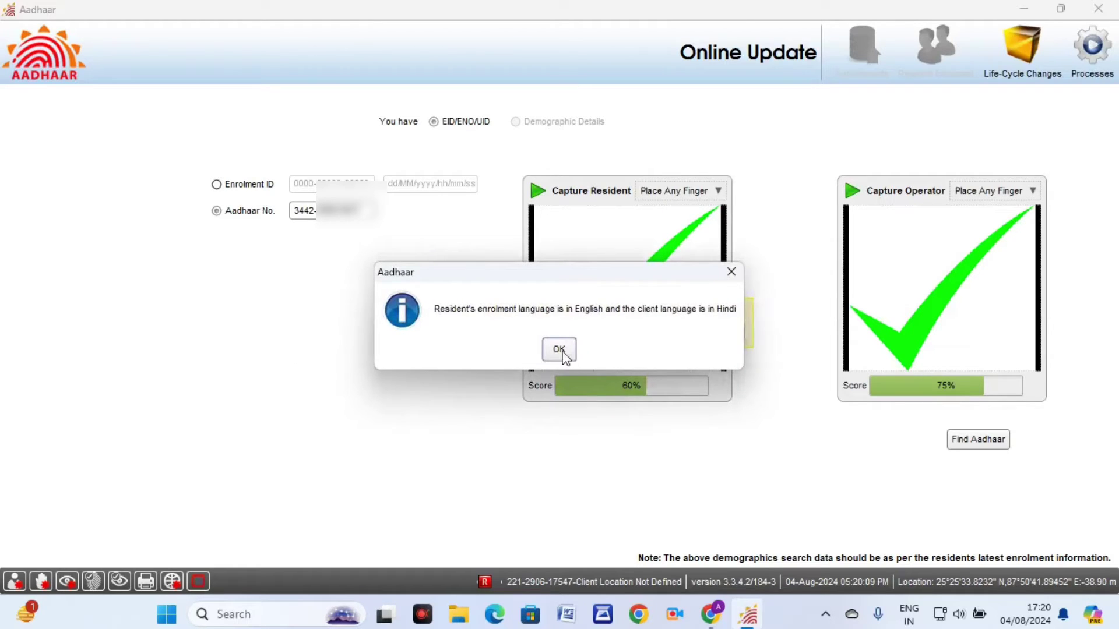
Replace the resident's mobile number in Contact Details and continue to References
click(559, 349)
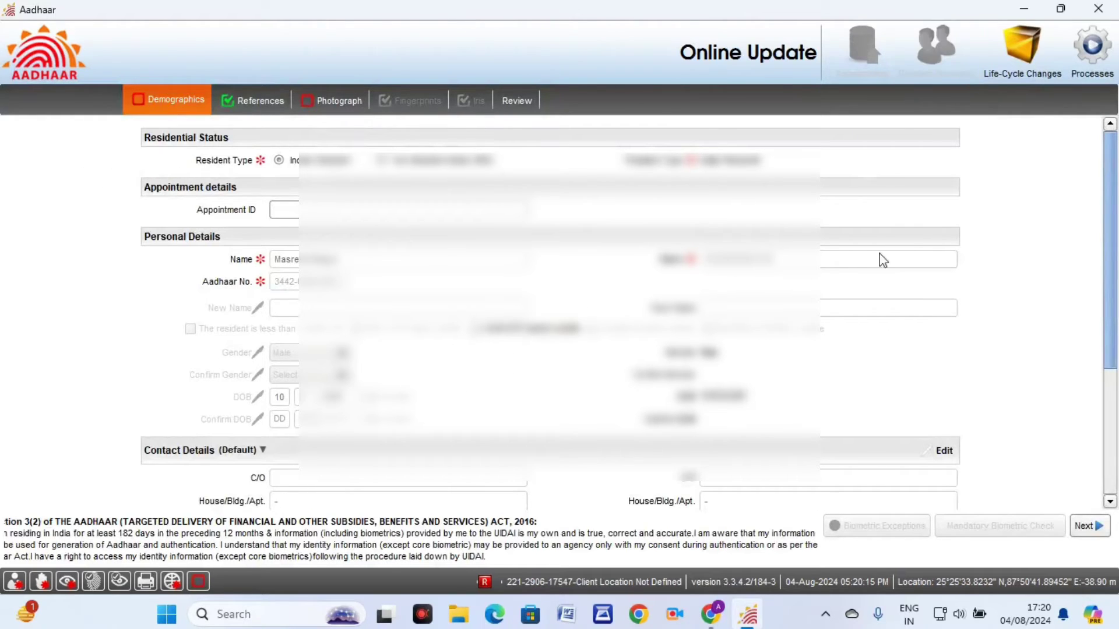
drag(1116, 211, 1117, 348)
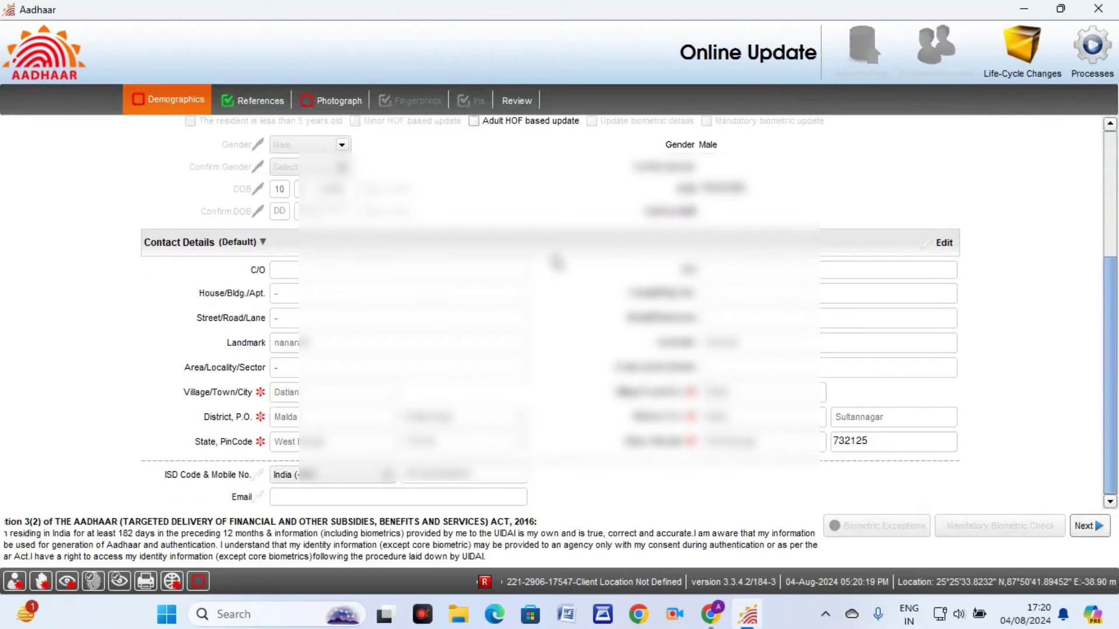
click(257, 477)
double_click(448, 483)
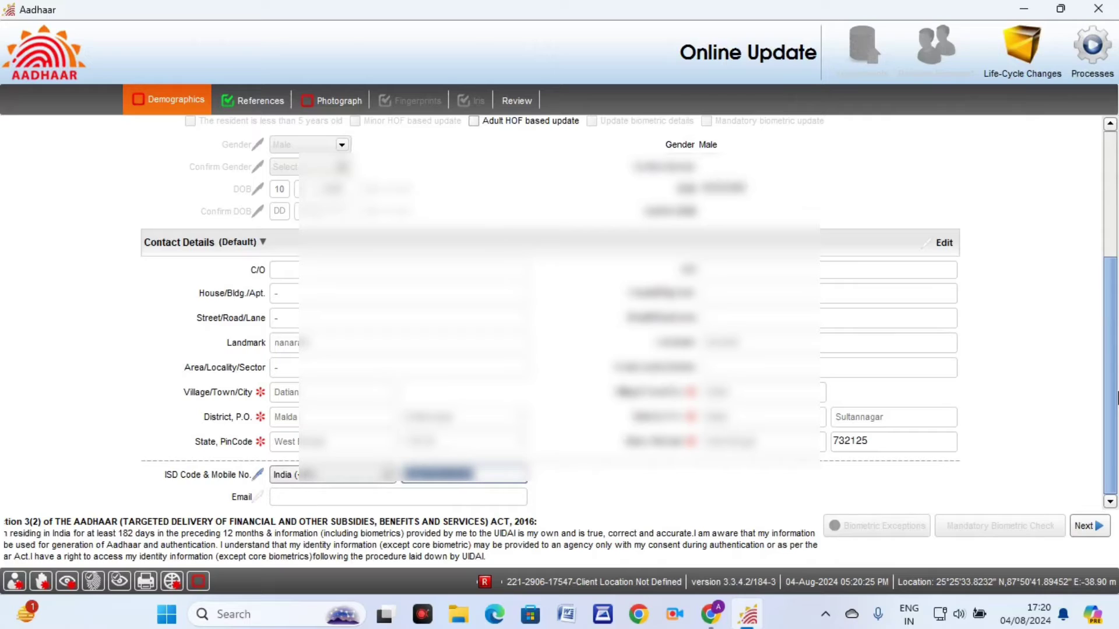
text(700)
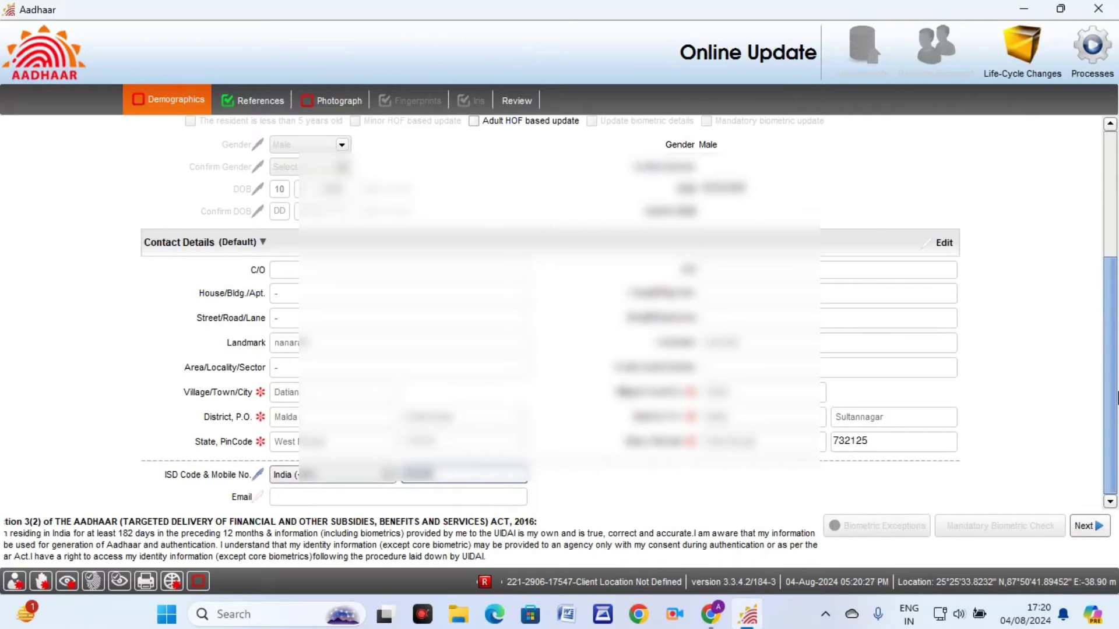
text(000000)
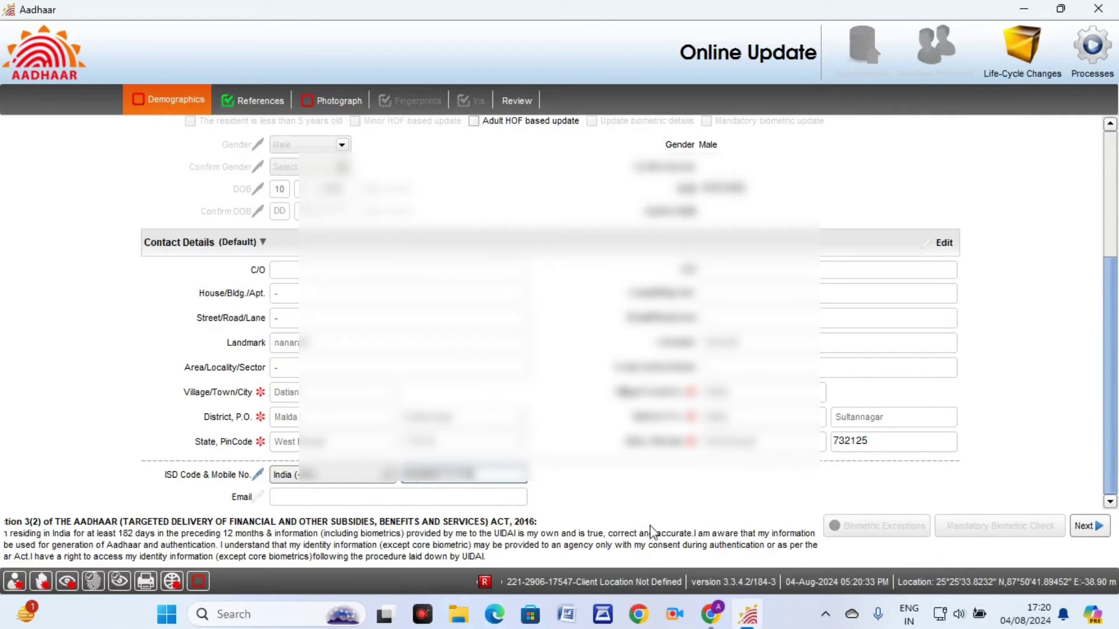
click(1096, 531)
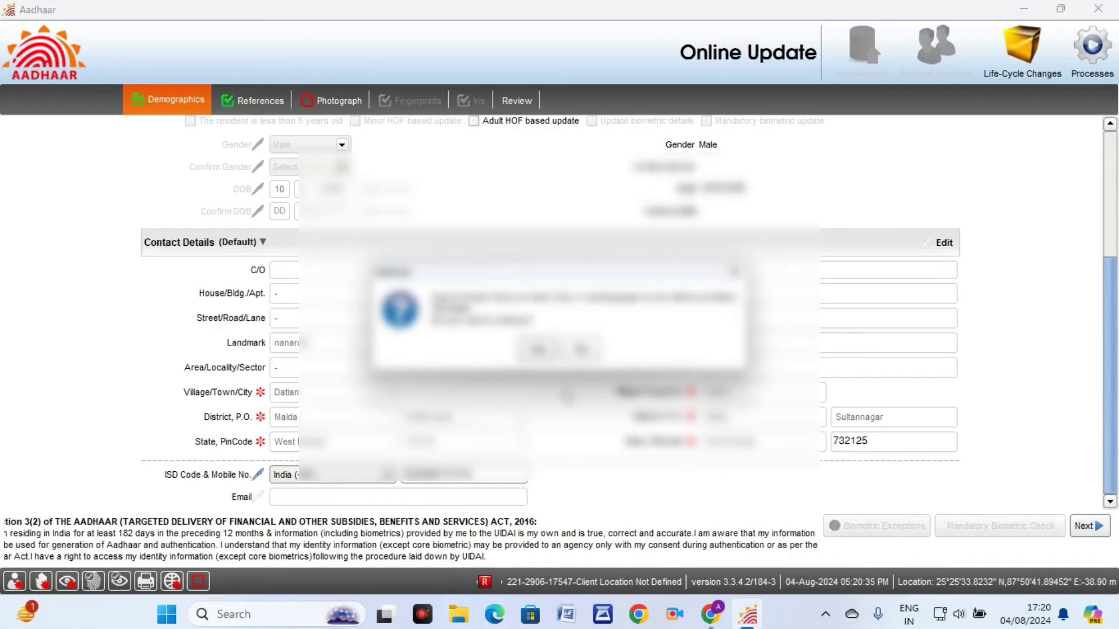
click(546, 352)
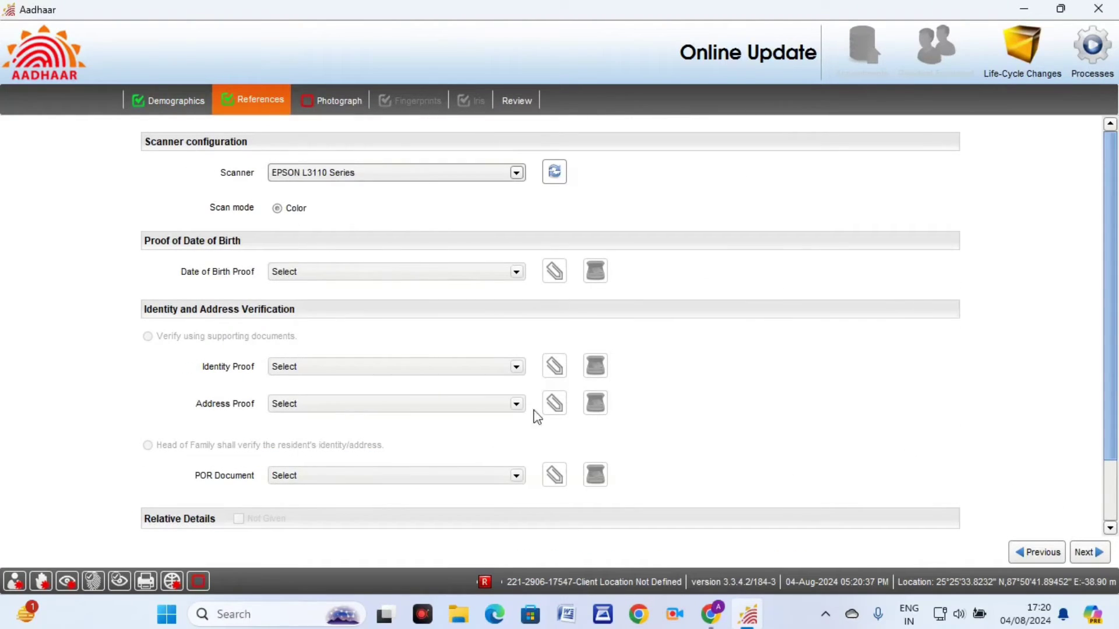
Skip References, capture and verify the resident's fingerprint at 81%, then open Review
click(1082, 551)
click(532, 376)
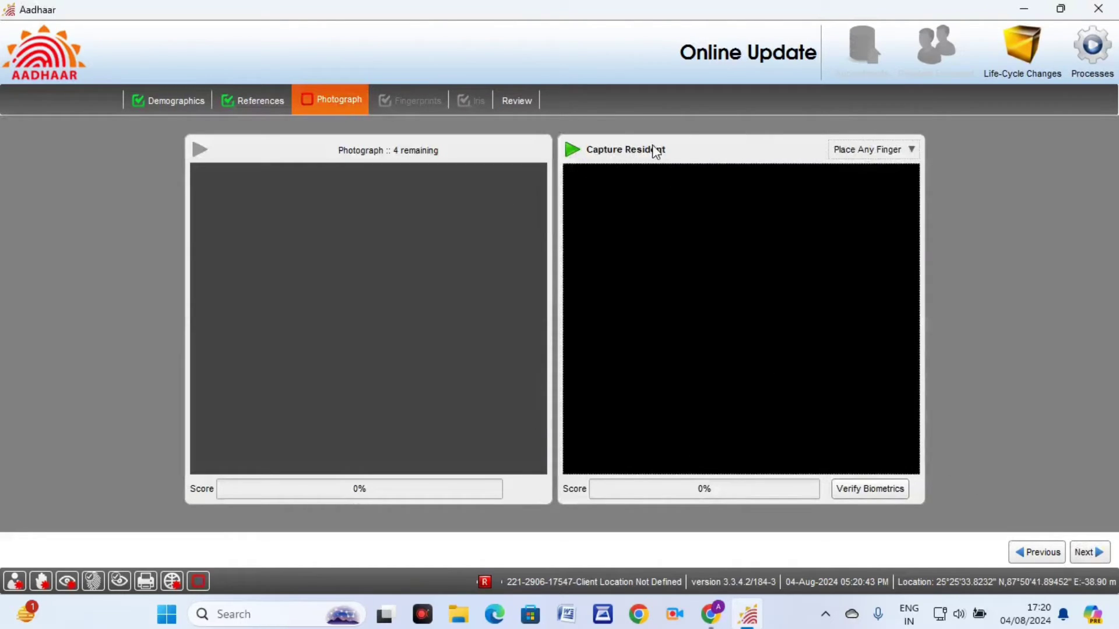
click(757, 357)
click(885, 491)
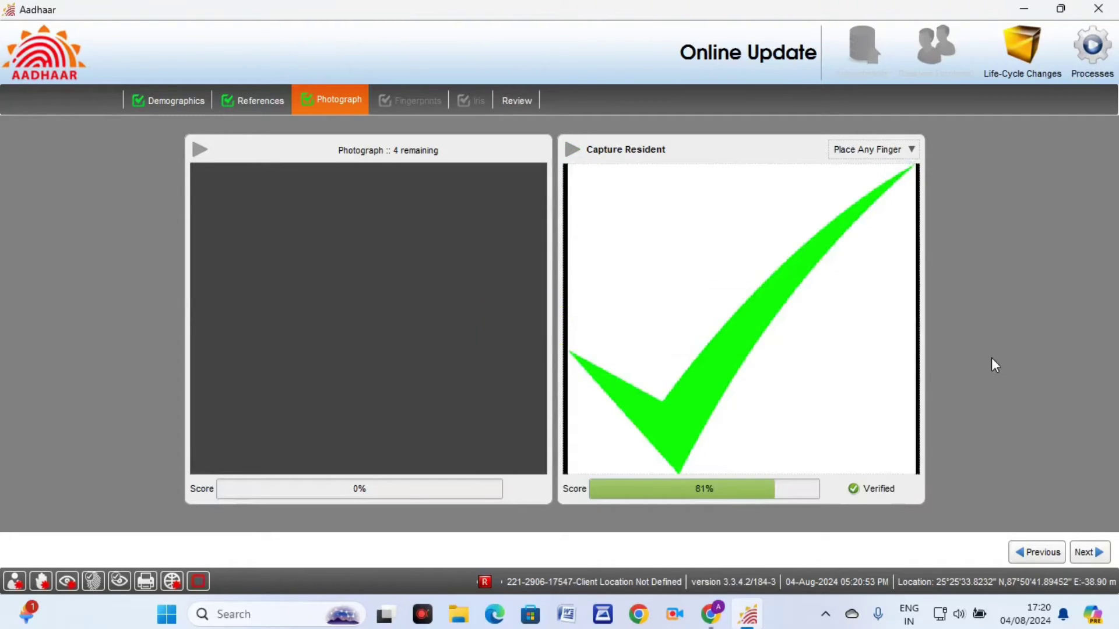
click(1081, 551)
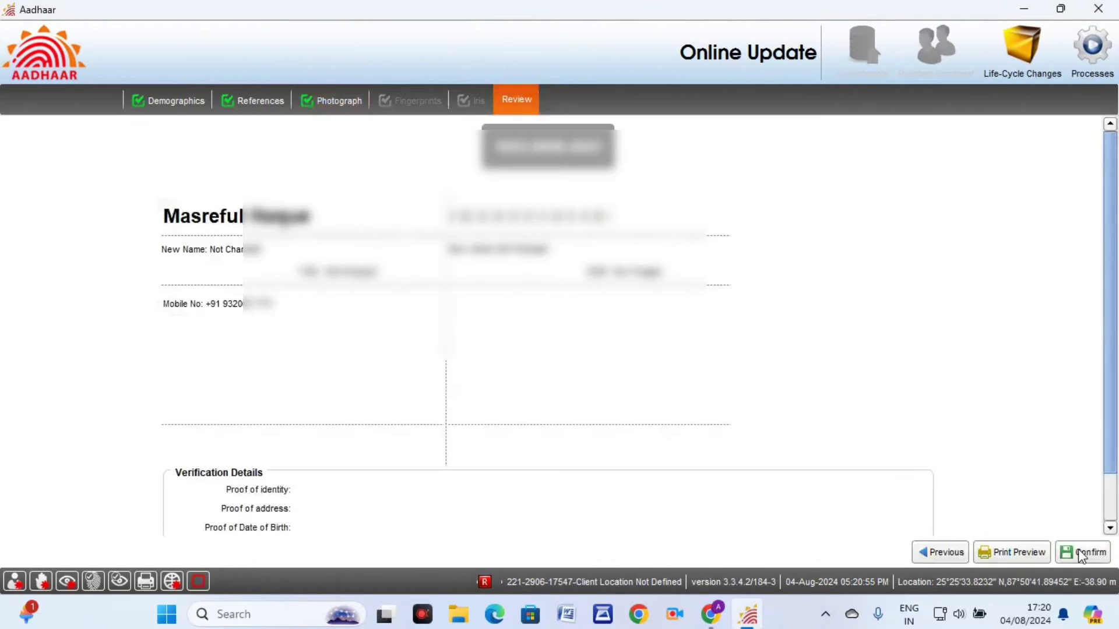
Confirm the update with a verified resident fingerprint, save it, and launch PAC validation
click(1073, 550)
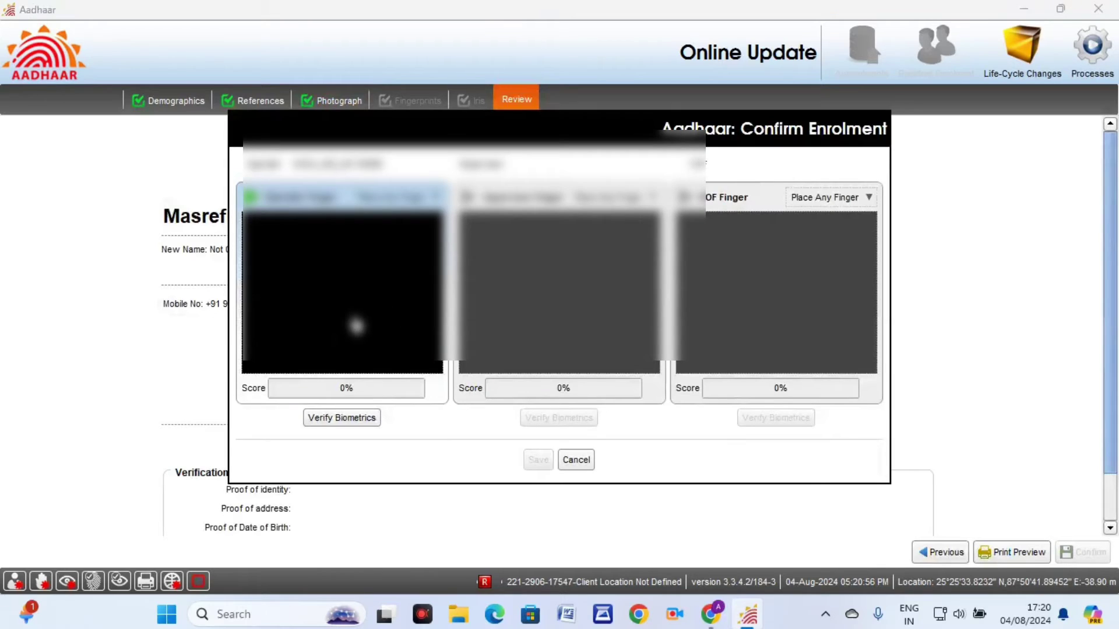
click(571, 461)
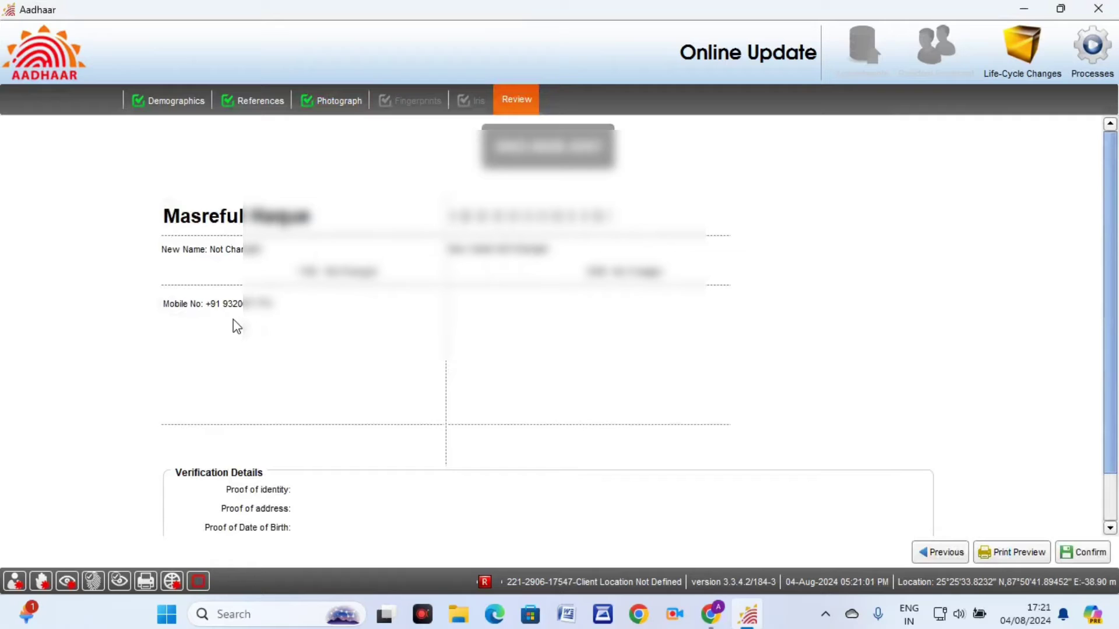
click(1089, 554)
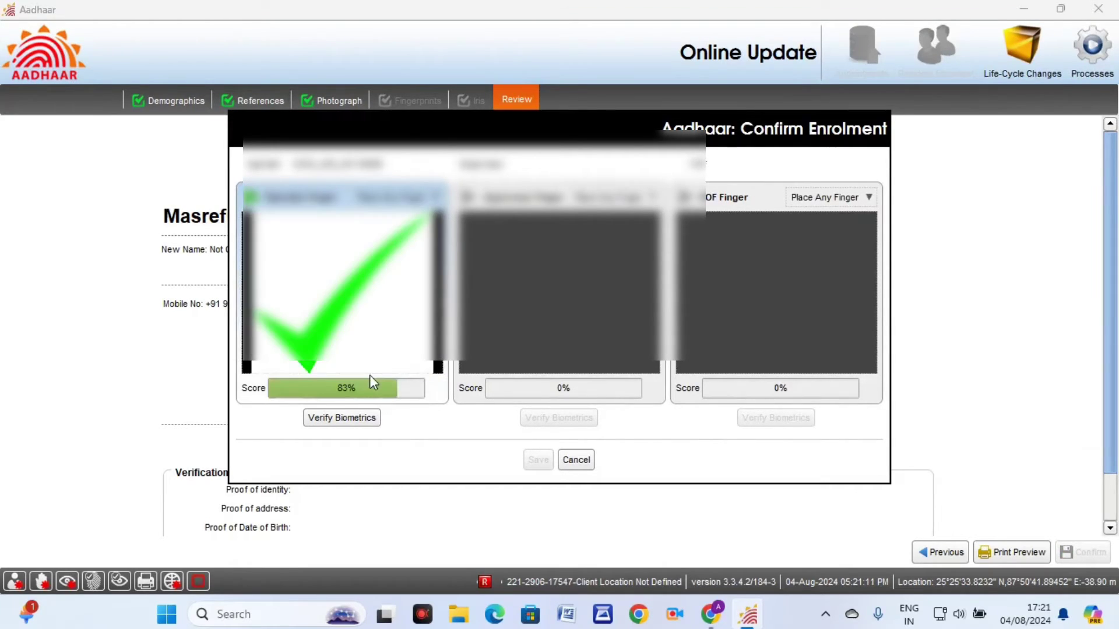
click(338, 418)
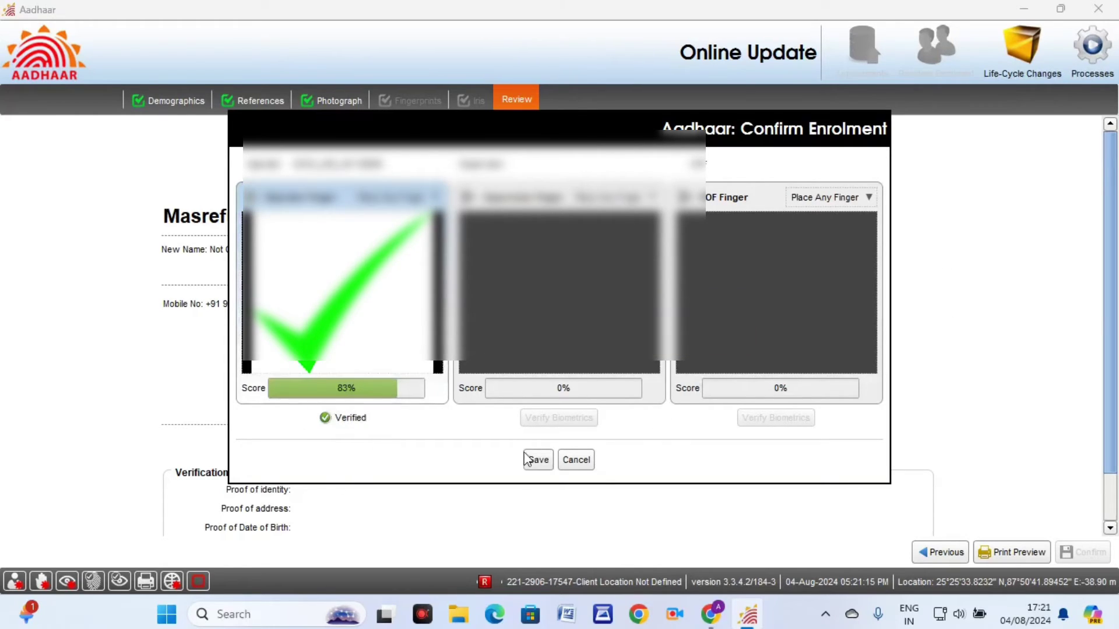
click(538, 461)
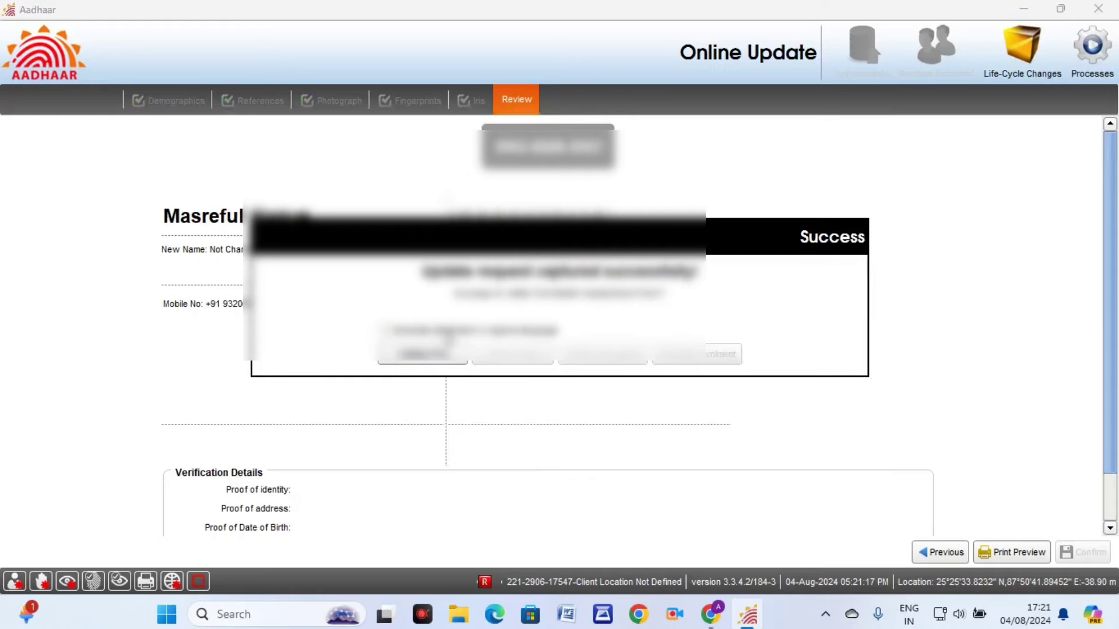
click(451, 358)
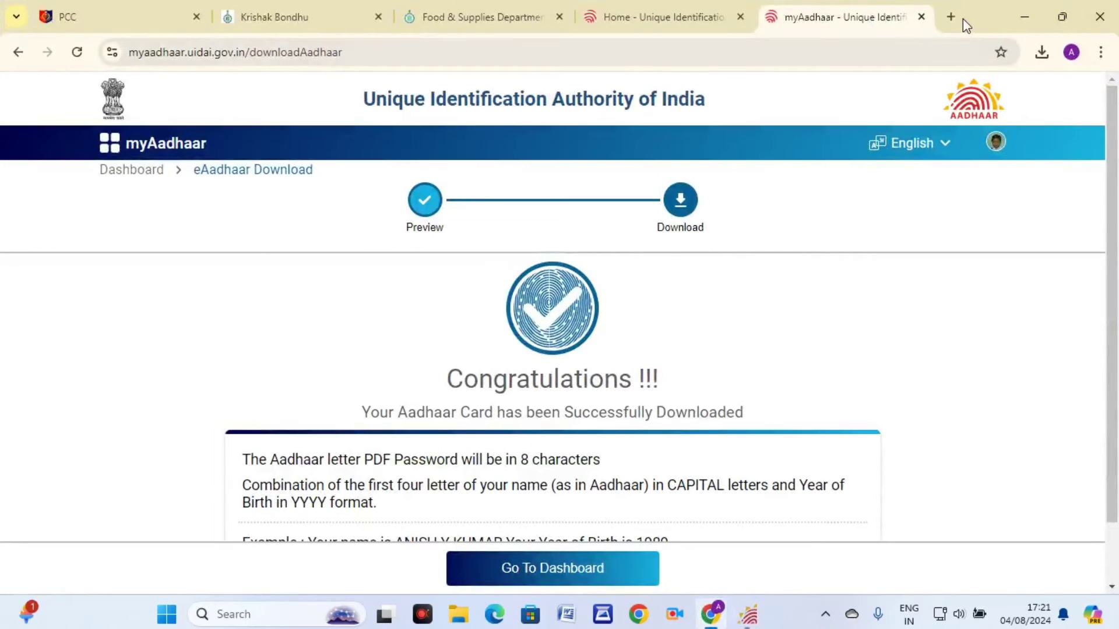
Open the Digital Seva Portal login page in a new browser tab
click(951, 17)
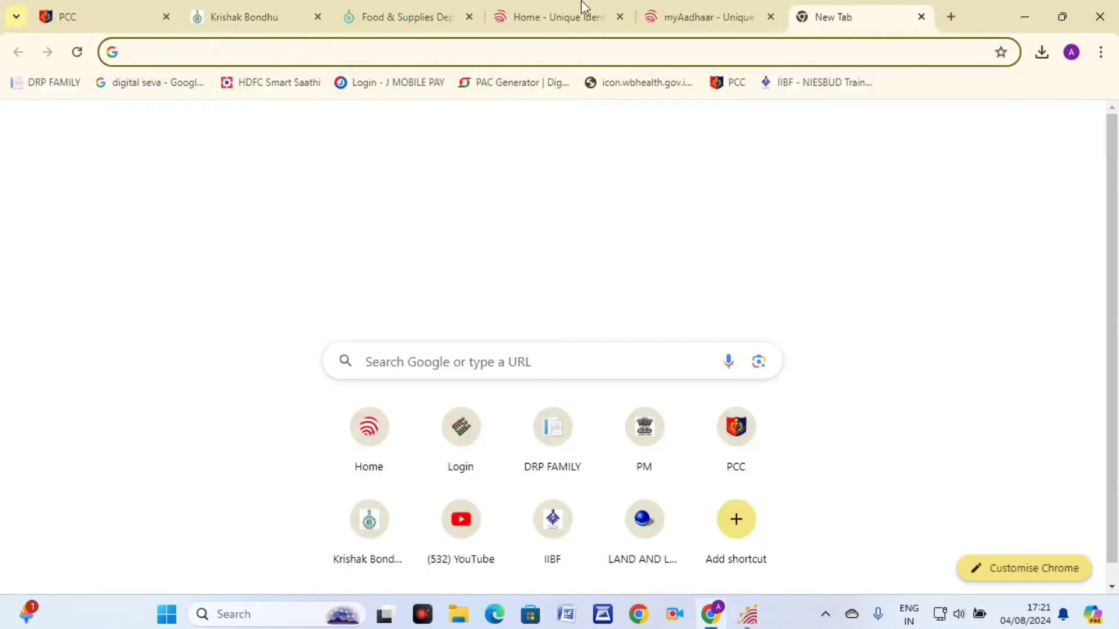
click(164, 85)
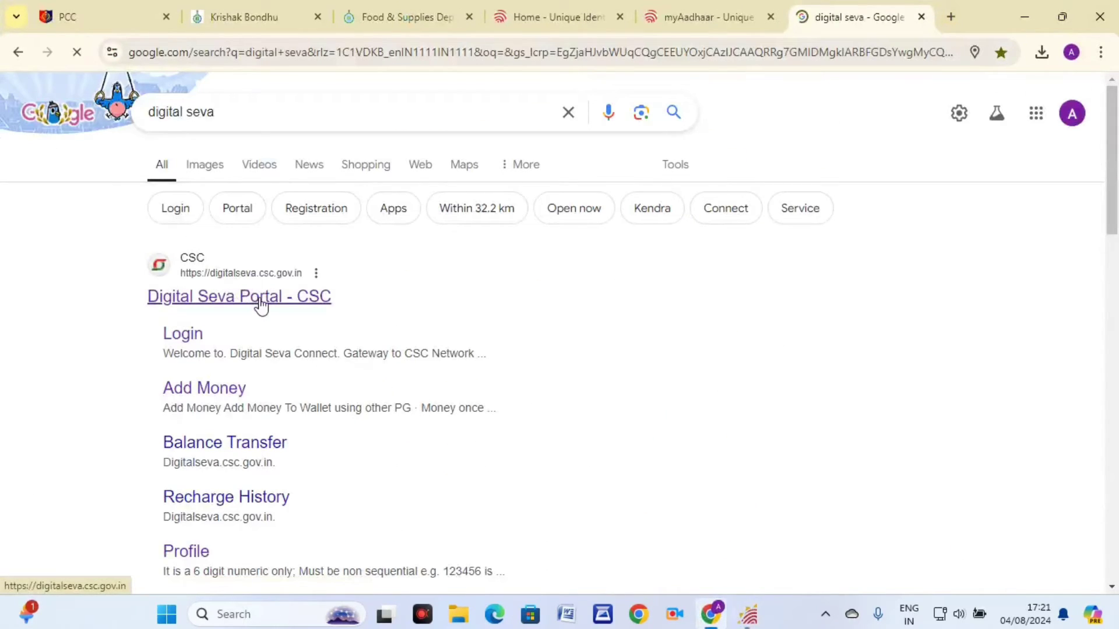
click(270, 300)
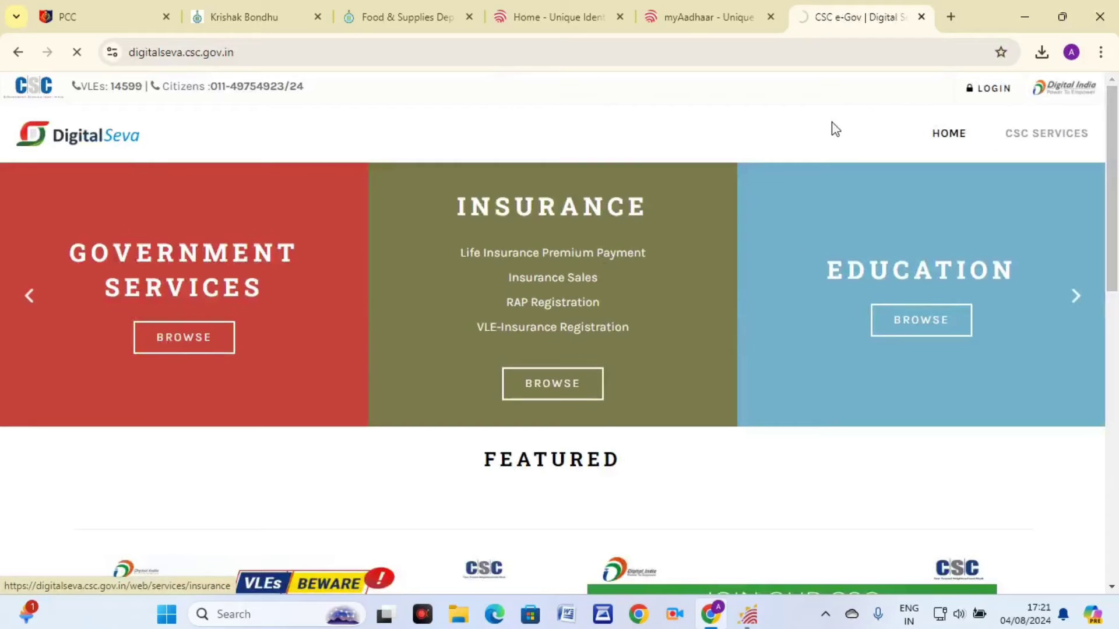
click(548, 263)
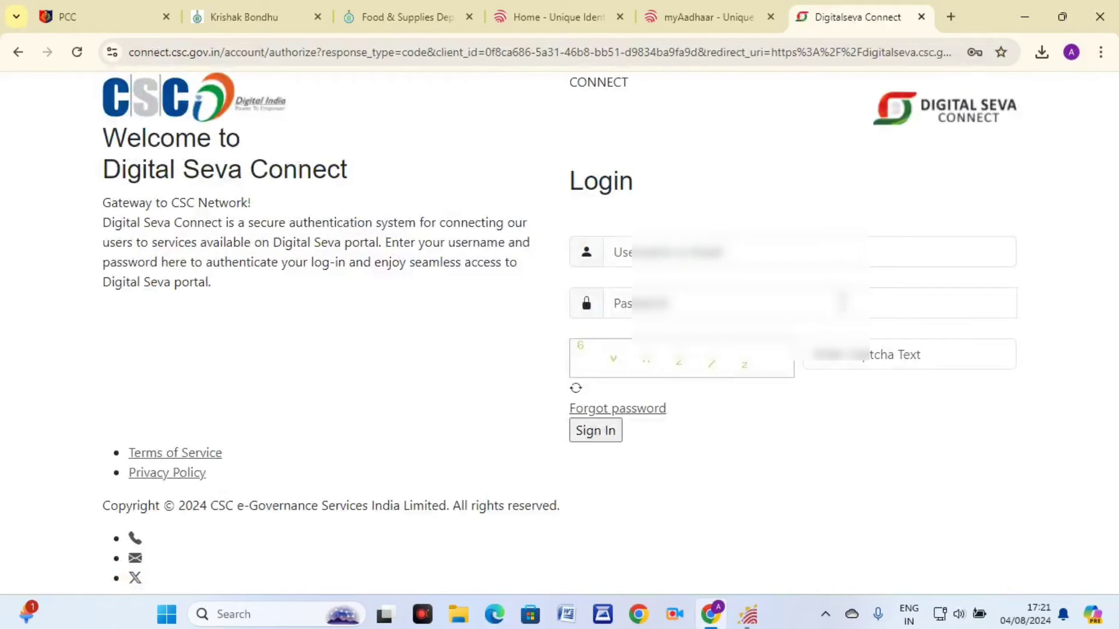
Sign in with the saved username and password plus the displayed captcha
click(856, 307)
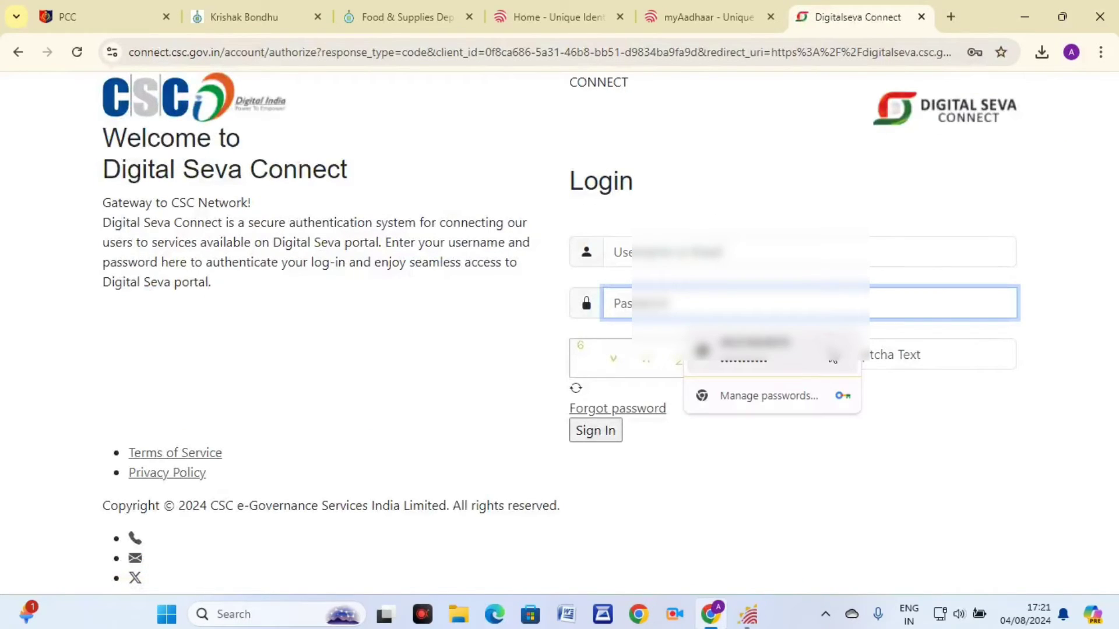
click(834, 357)
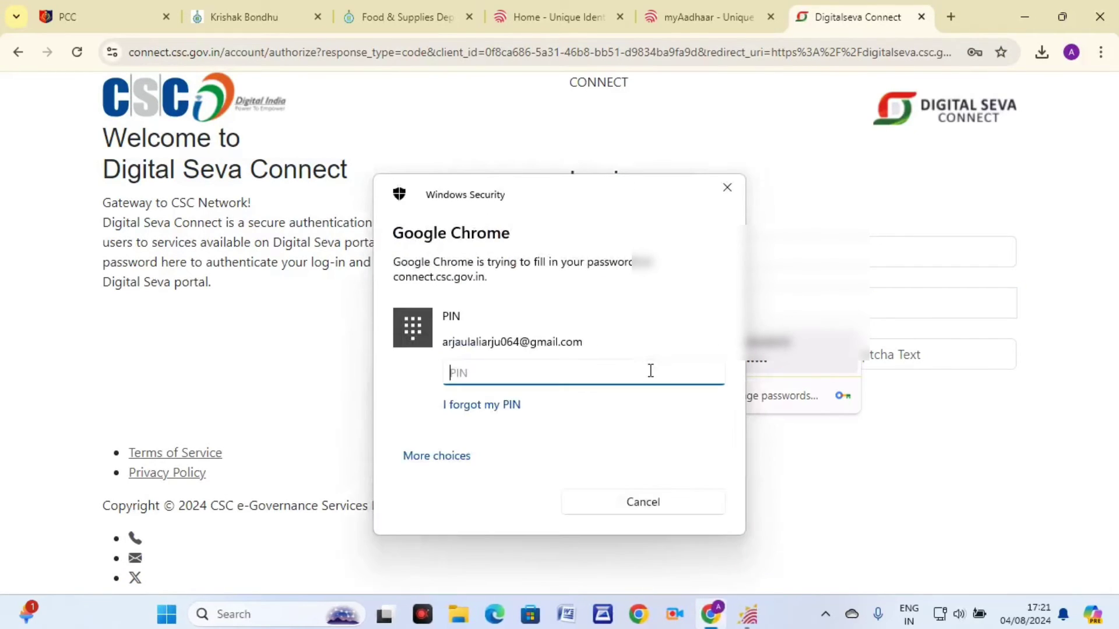
text(••••)
click(965, 358)
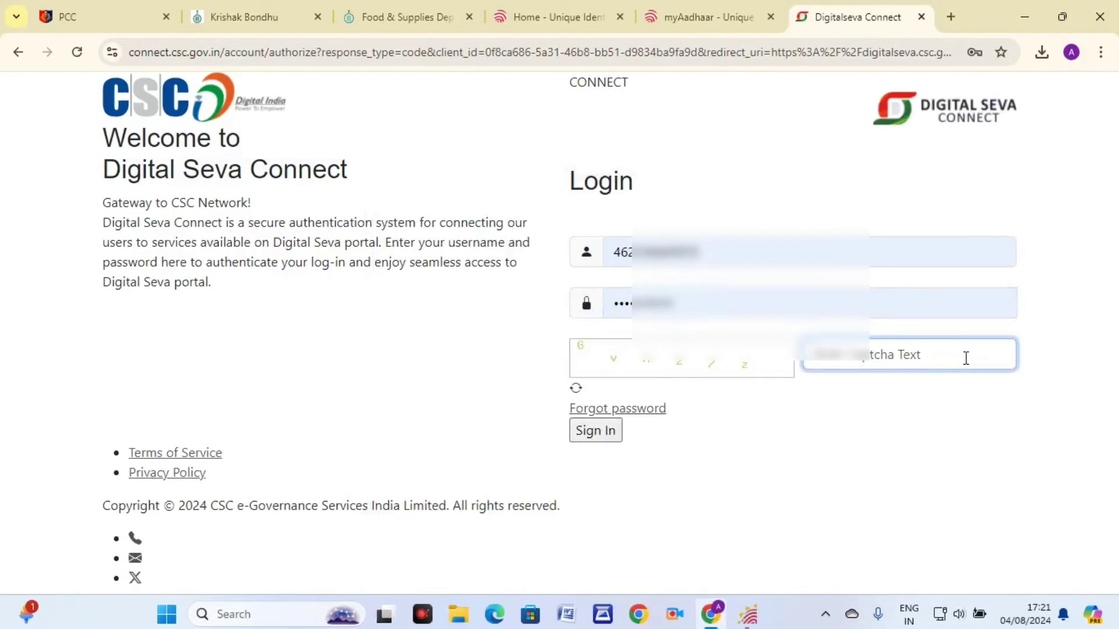
text(6v)
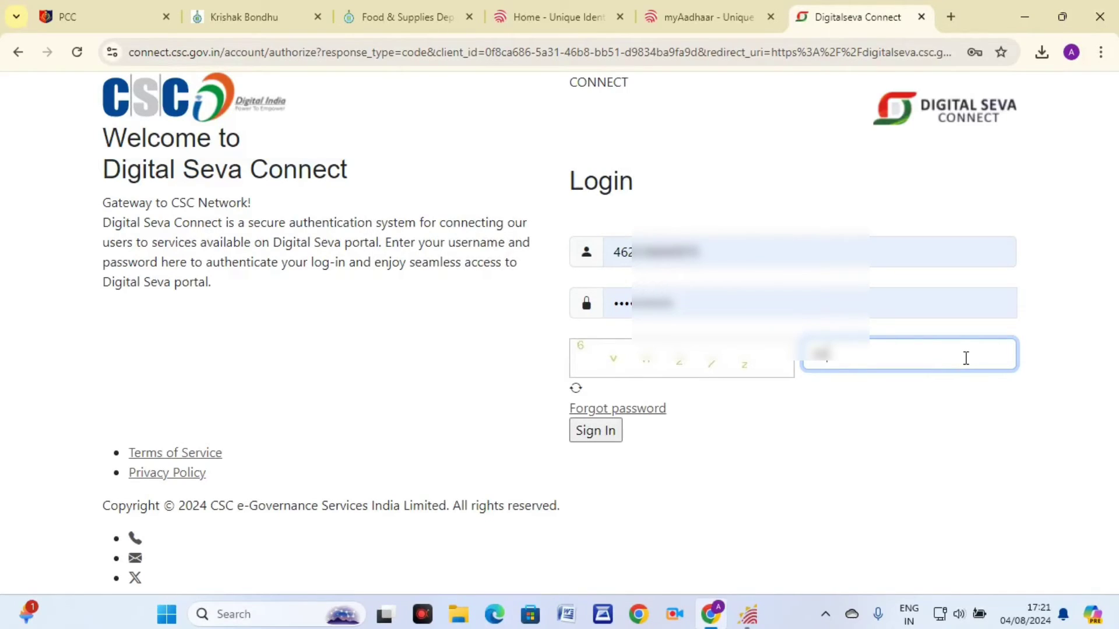
text(uz7z)
click(609, 435)
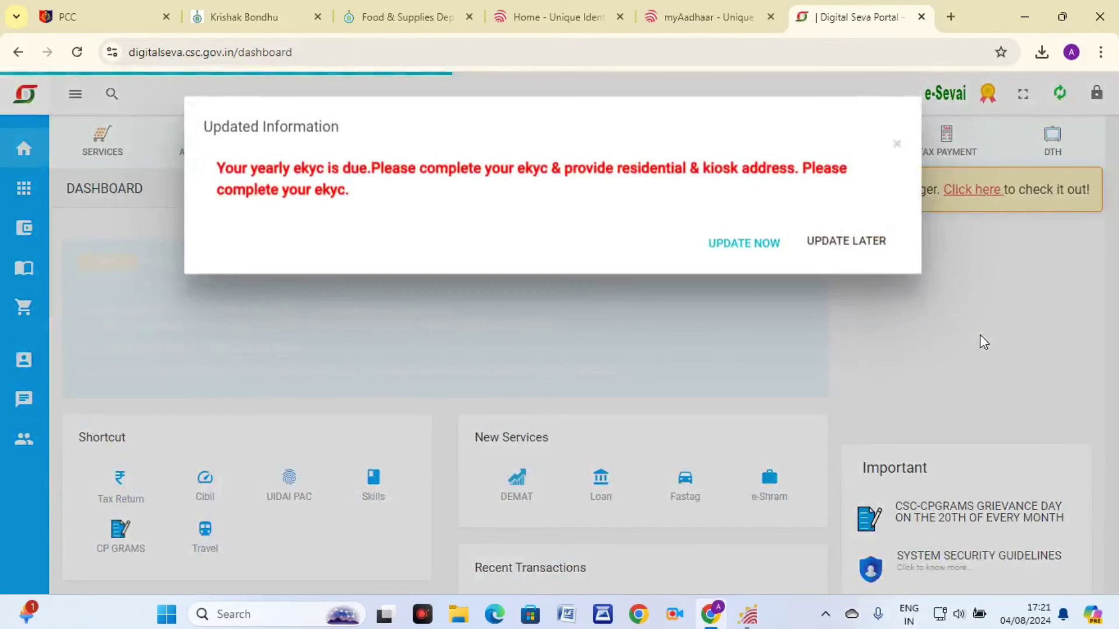
Postpone the yearly eKYC reminder and open the UIDAI PAC generation form
click(871, 252)
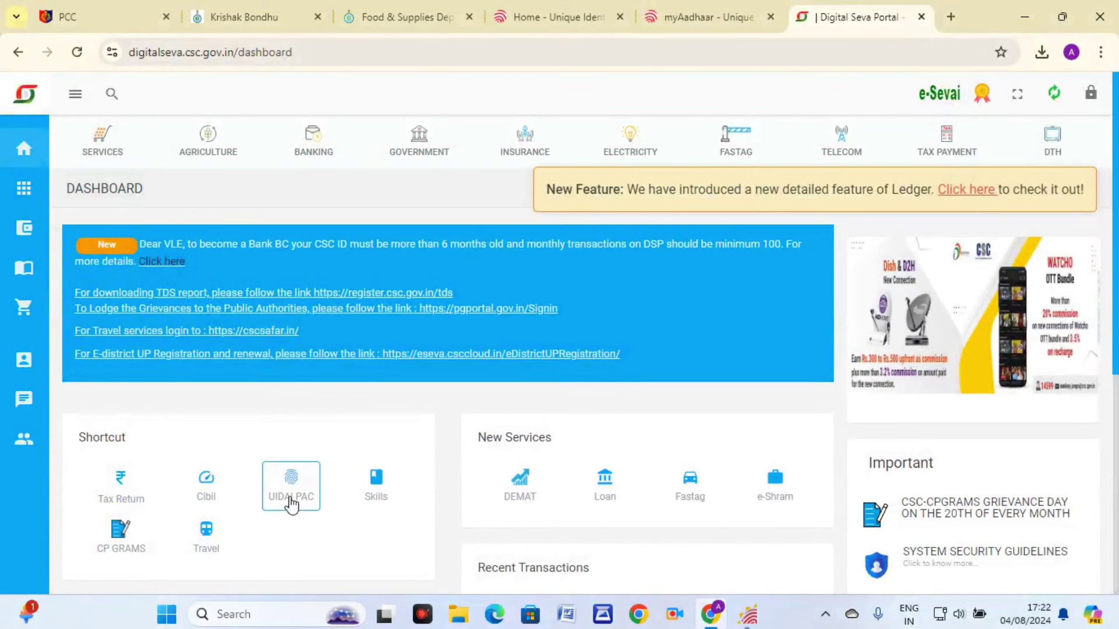
click(292, 500)
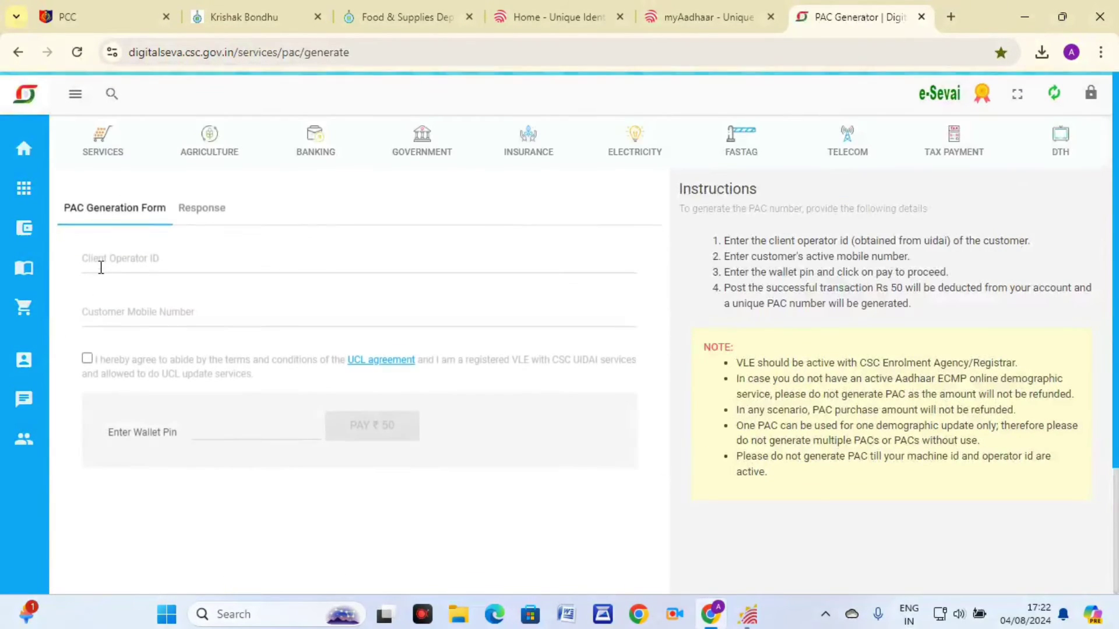
click(63, 153)
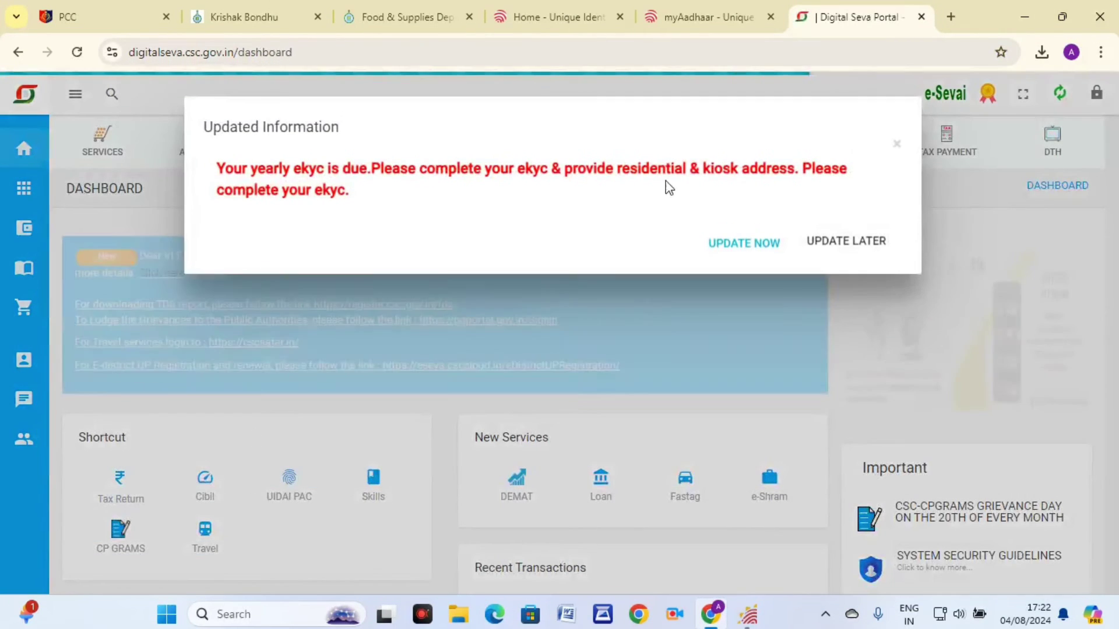
click(839, 245)
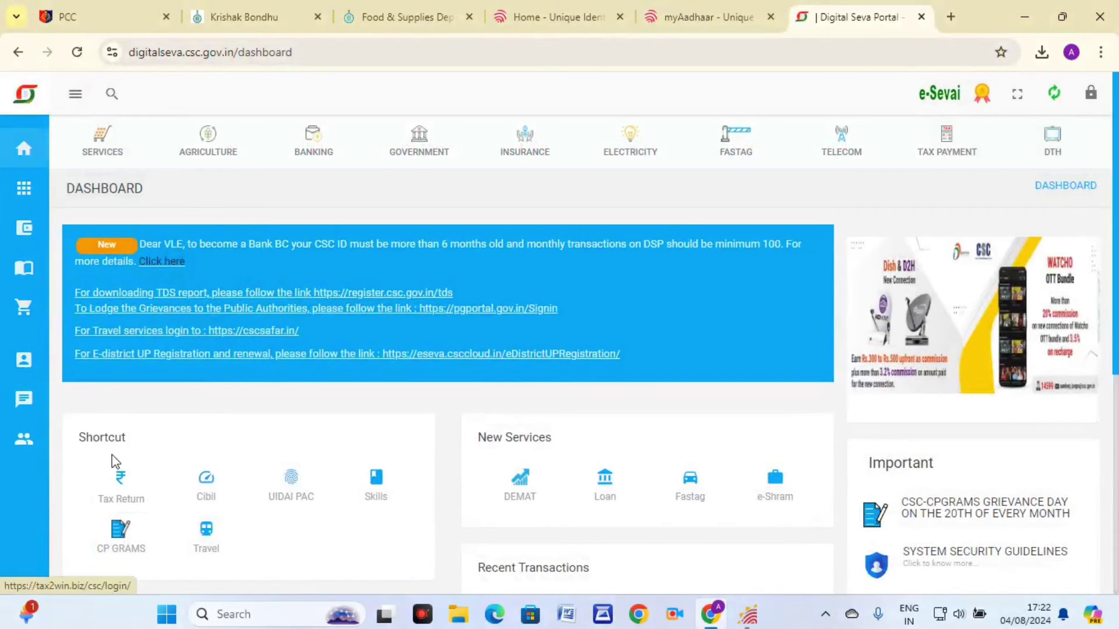
click(293, 481)
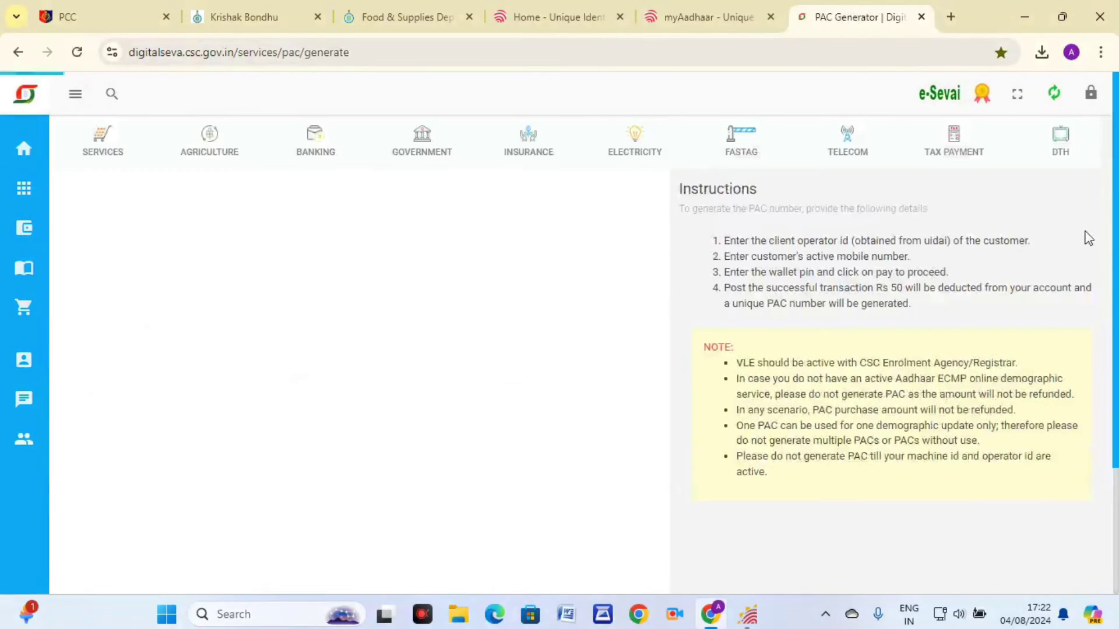
scroll(1116, 221, down, 1)
Fill in the client operator ID and the customer's mobile number, and accept the UCL terms
click(351, 196)
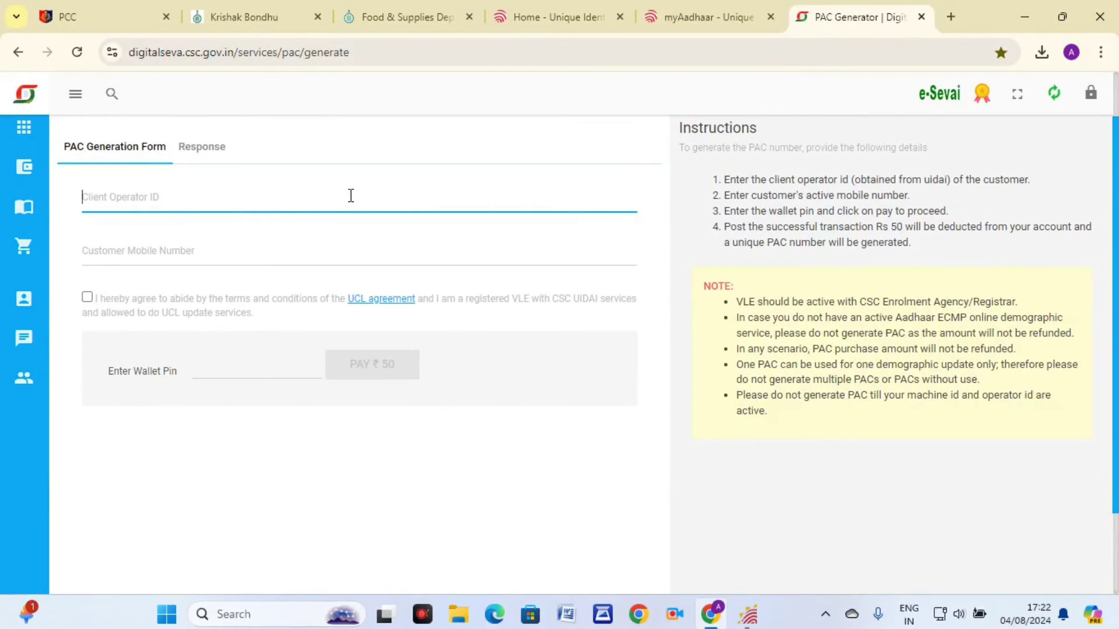
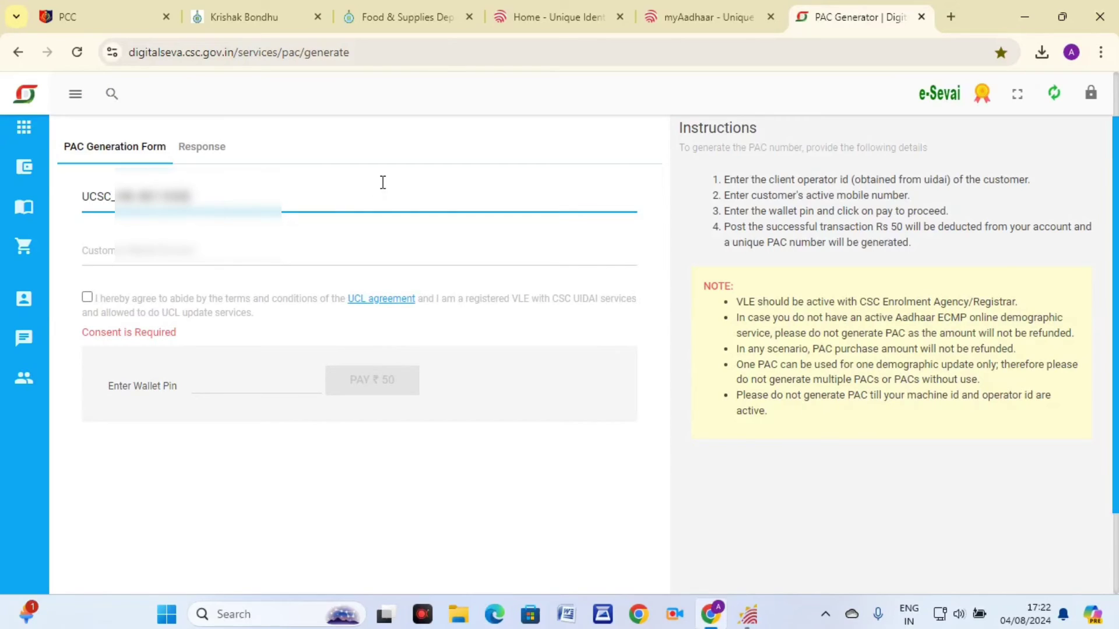
click(367, 263)
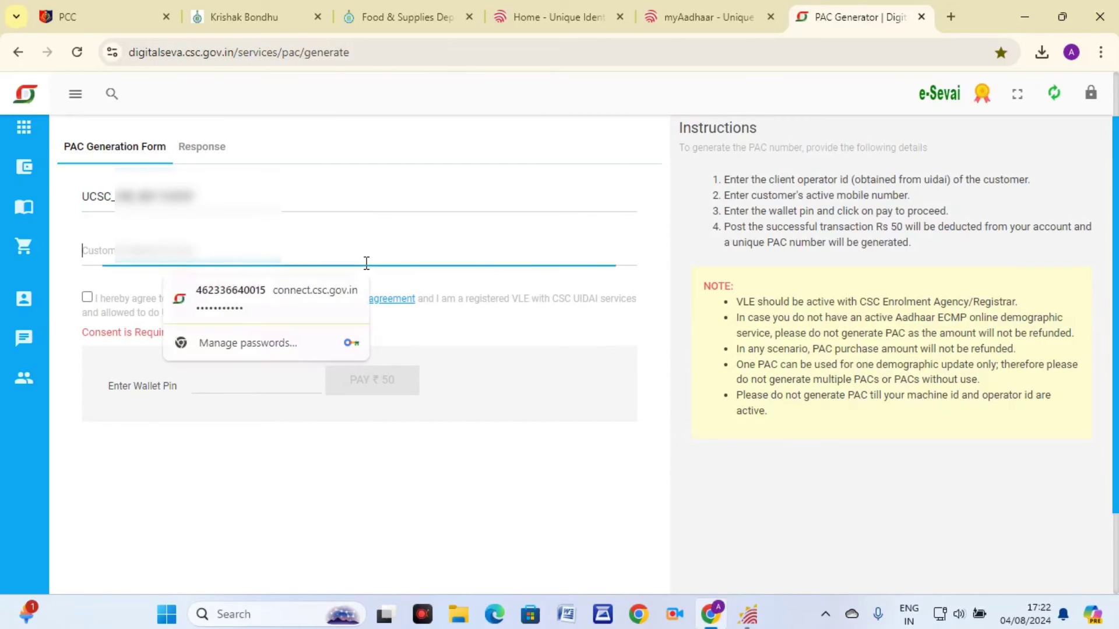
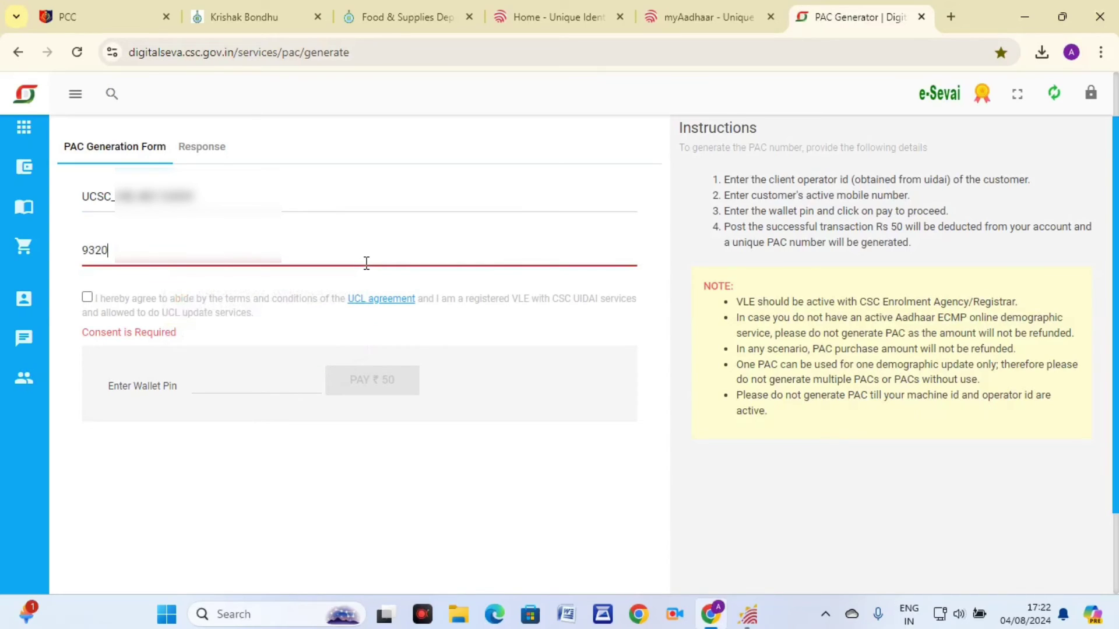
click(222, 299)
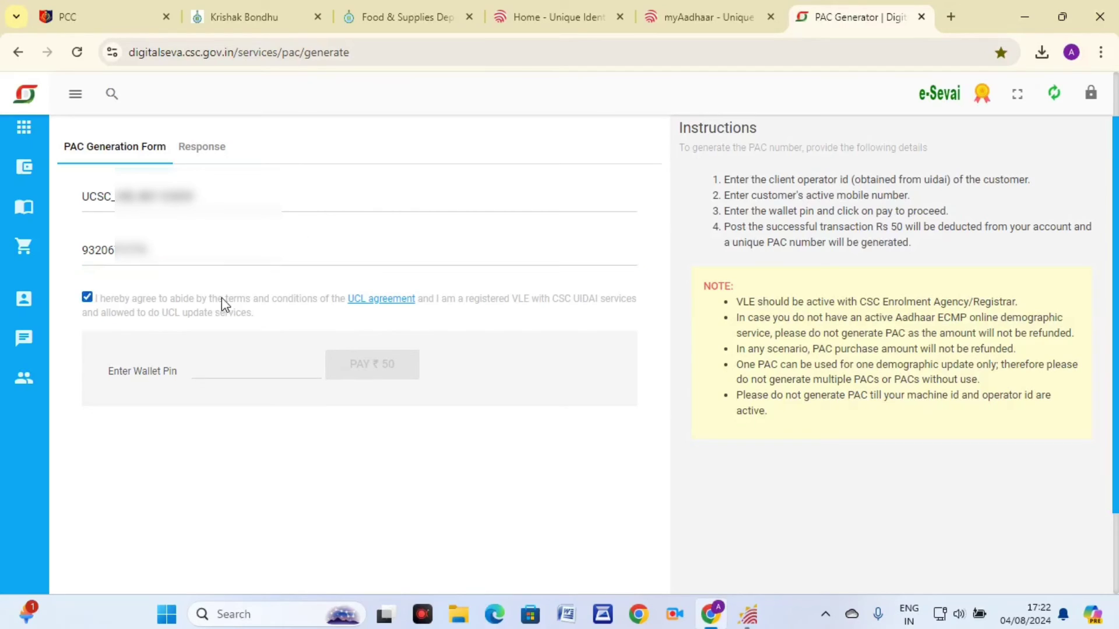
Pay ₹50 with the wallet PIN, copy the generated PAC, and return to the Aadhaar client
click(307, 375)
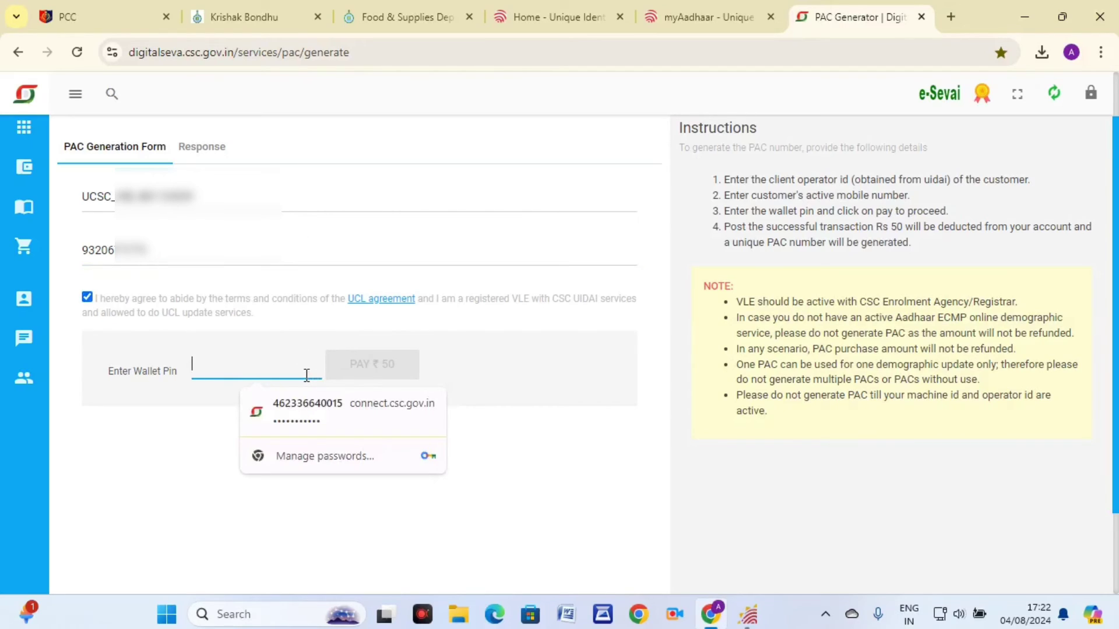
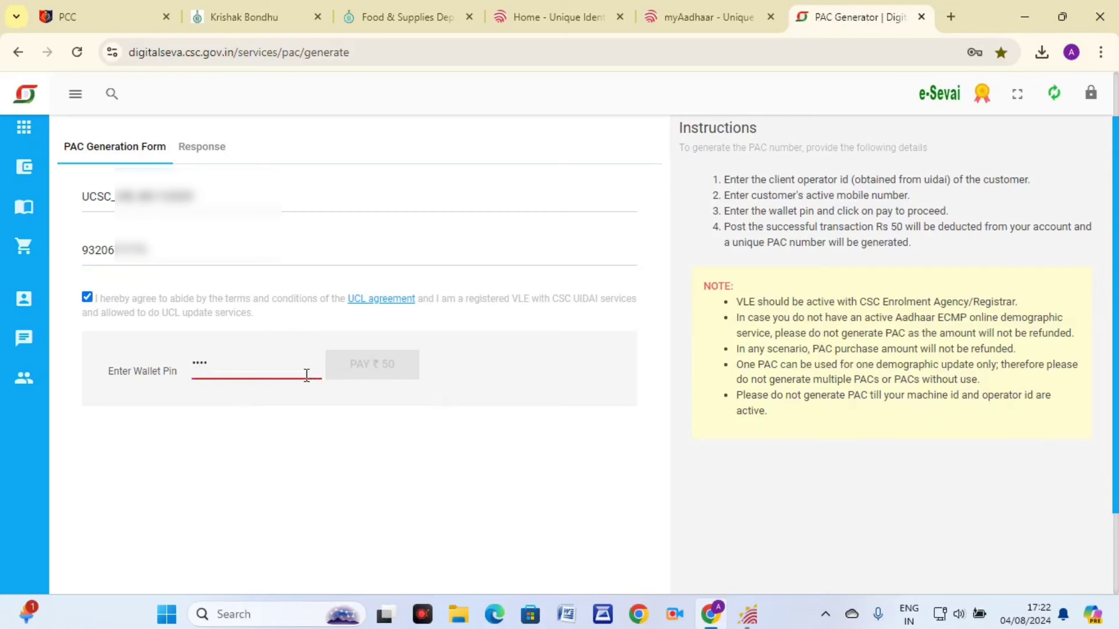
click(388, 366)
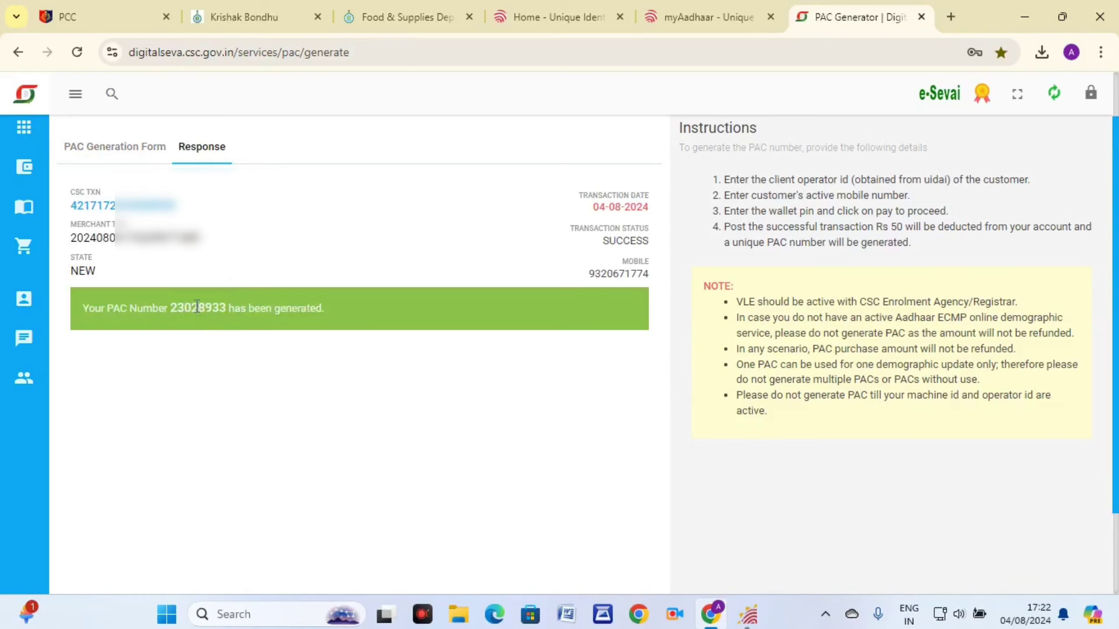
double_click(197, 307)
key(ctrl+c)
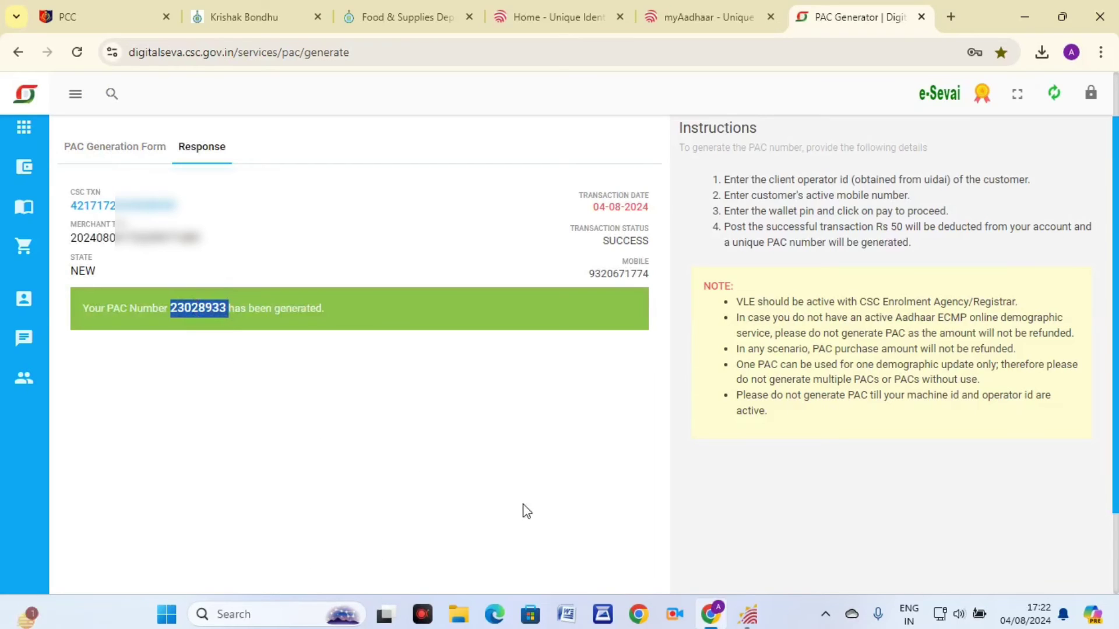
click(748, 614)
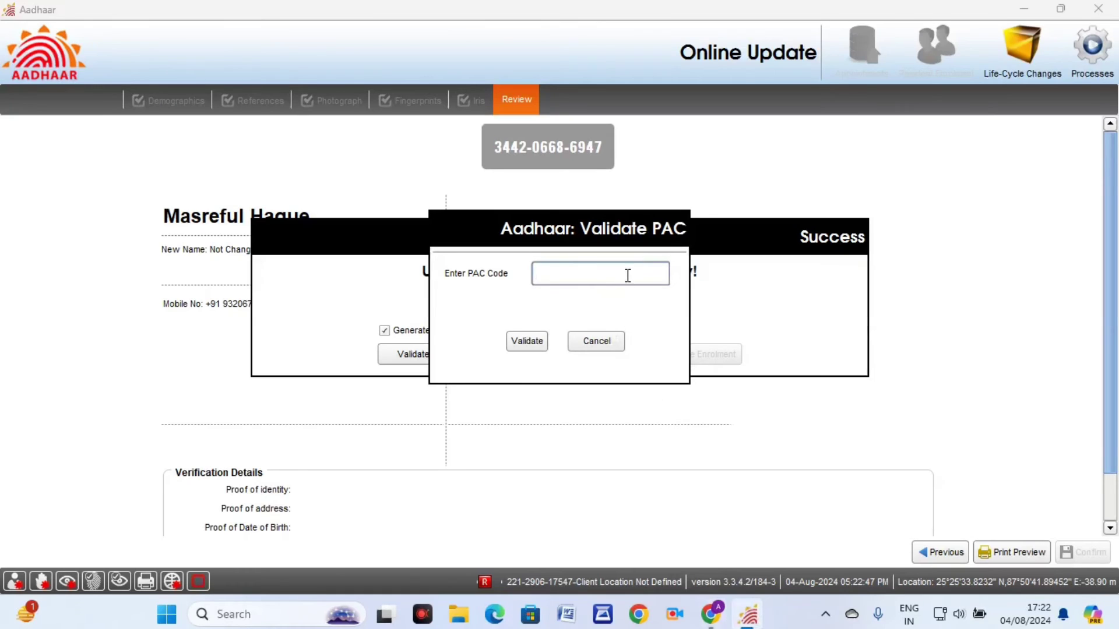
Paste the generated PAC into Validate PAC and confirm the successful validation
key(ctrl+v)
click(528, 342)
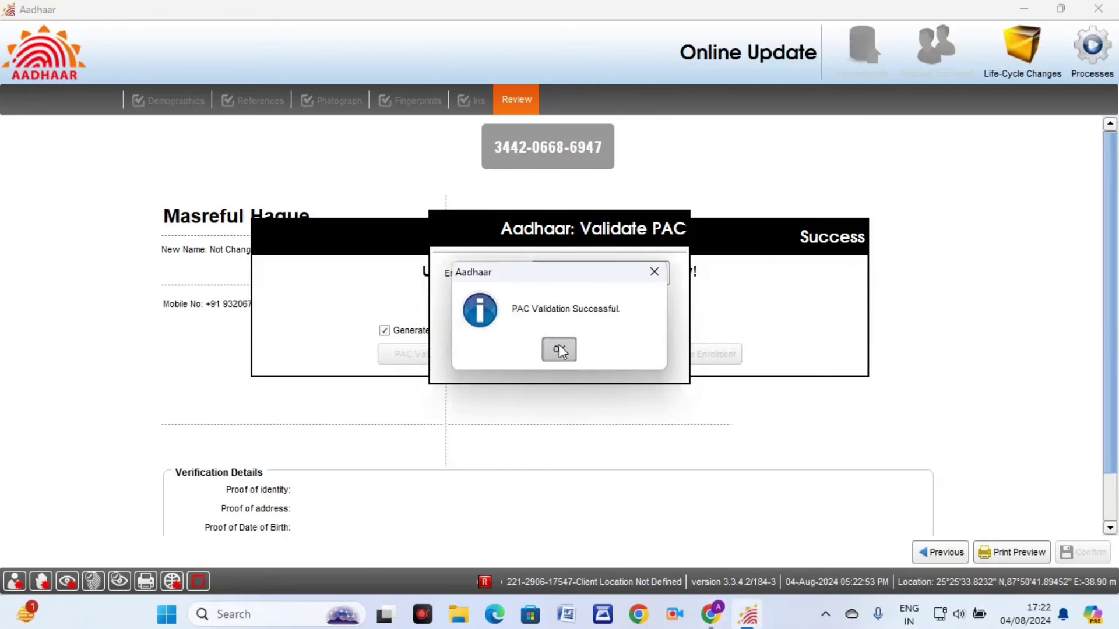
click(559, 346)
Print the update request receipt and bring up the Documents Attachment window
click(534, 359)
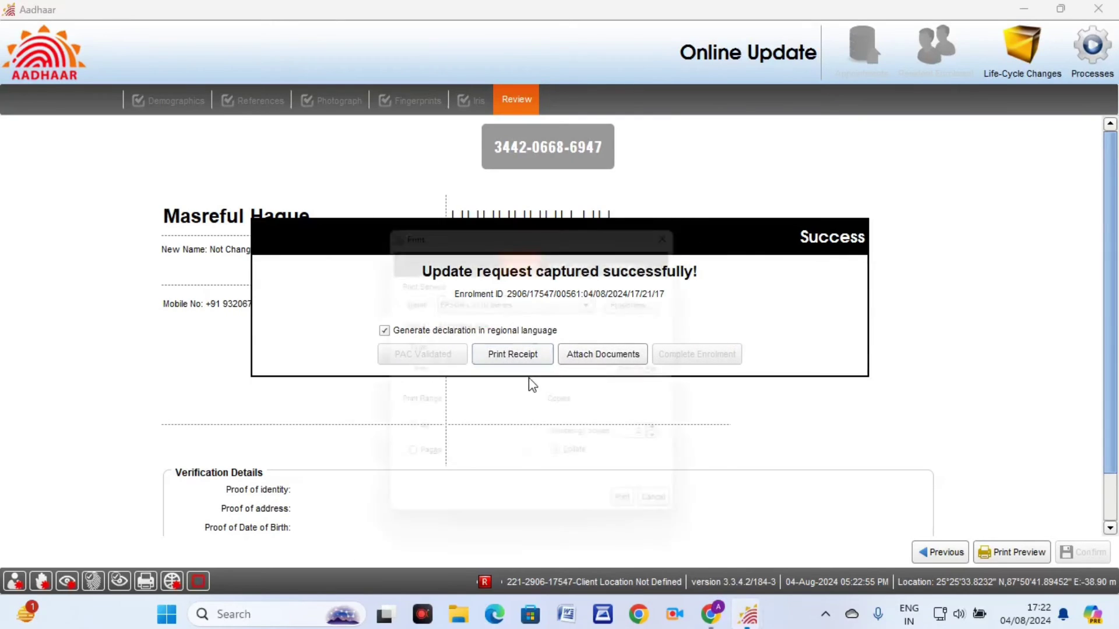
click(643, 521)
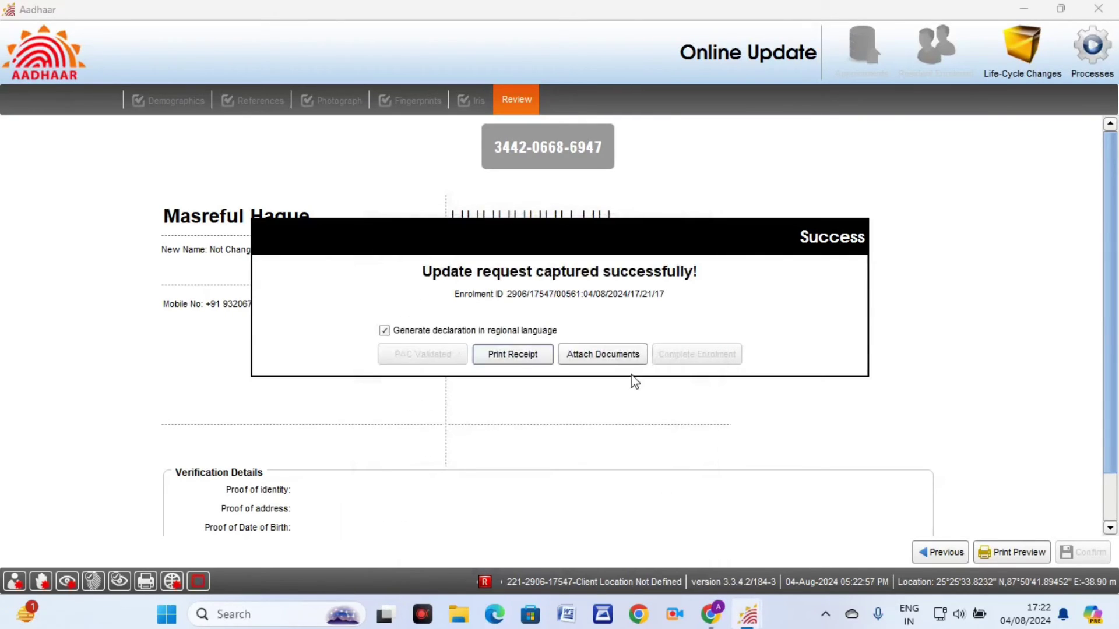
click(632, 358)
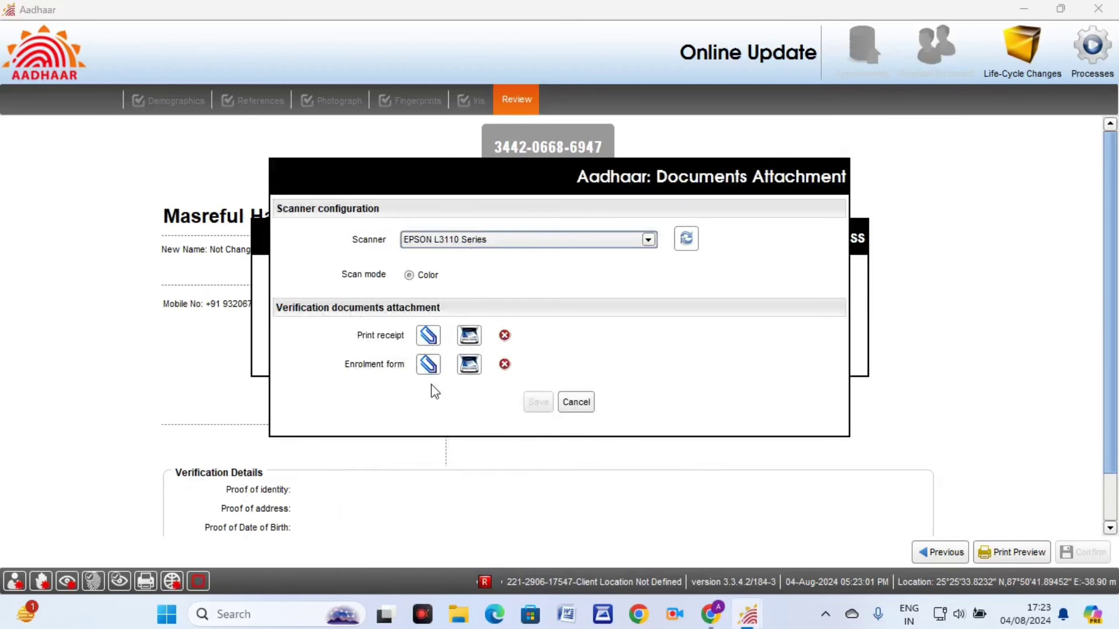
Scan and save the print receipt and the enrolment form, then save the attachments
click(475, 338)
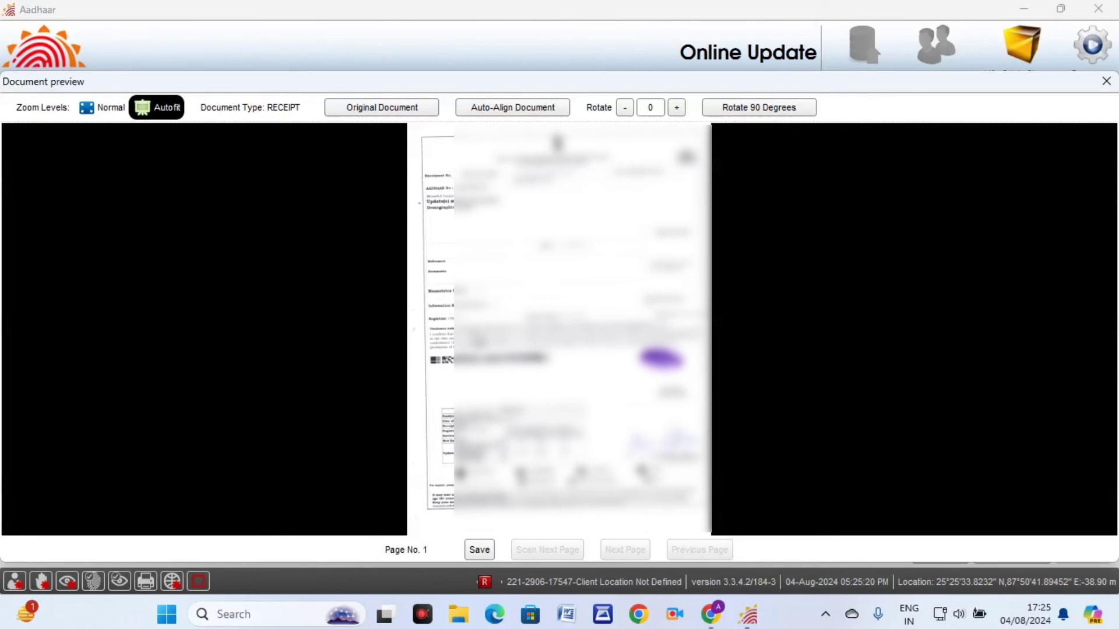
click(473, 549)
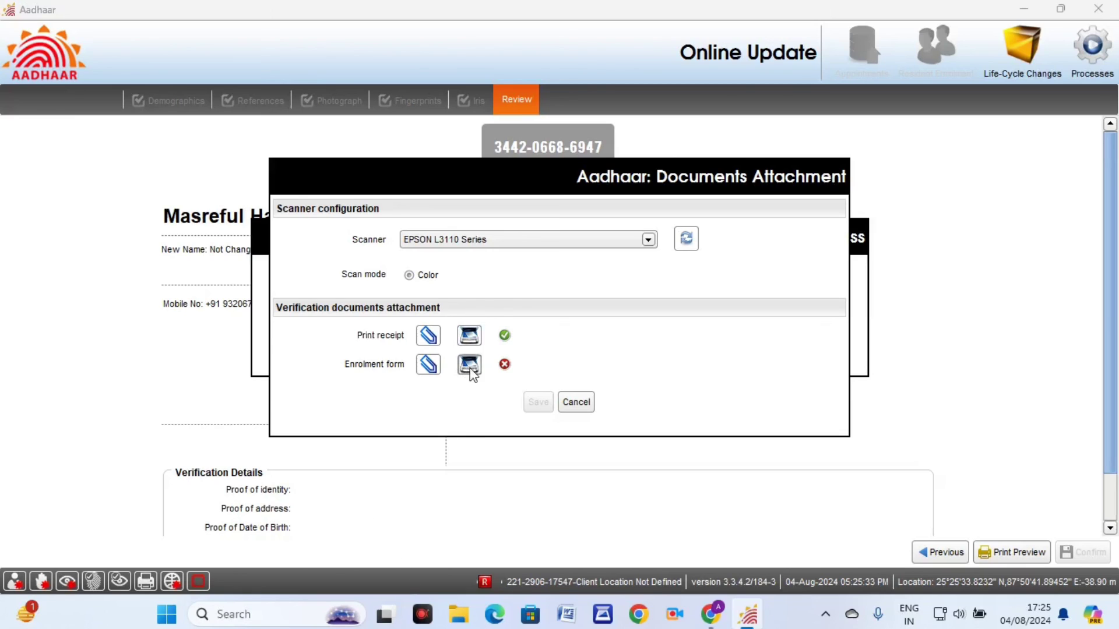
click(470, 365)
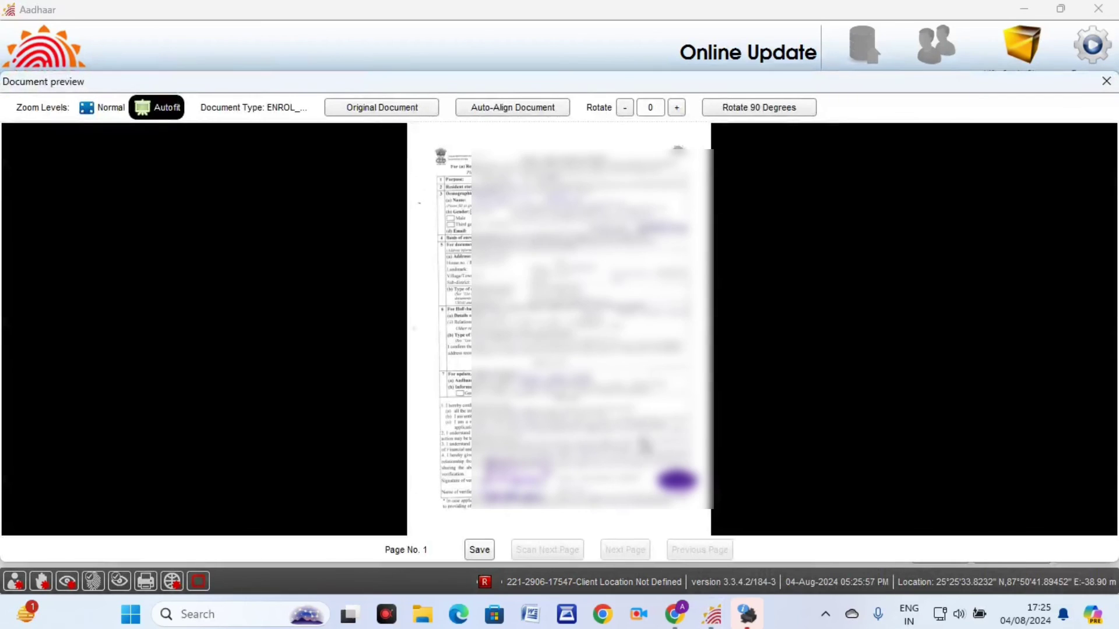
click(478, 549)
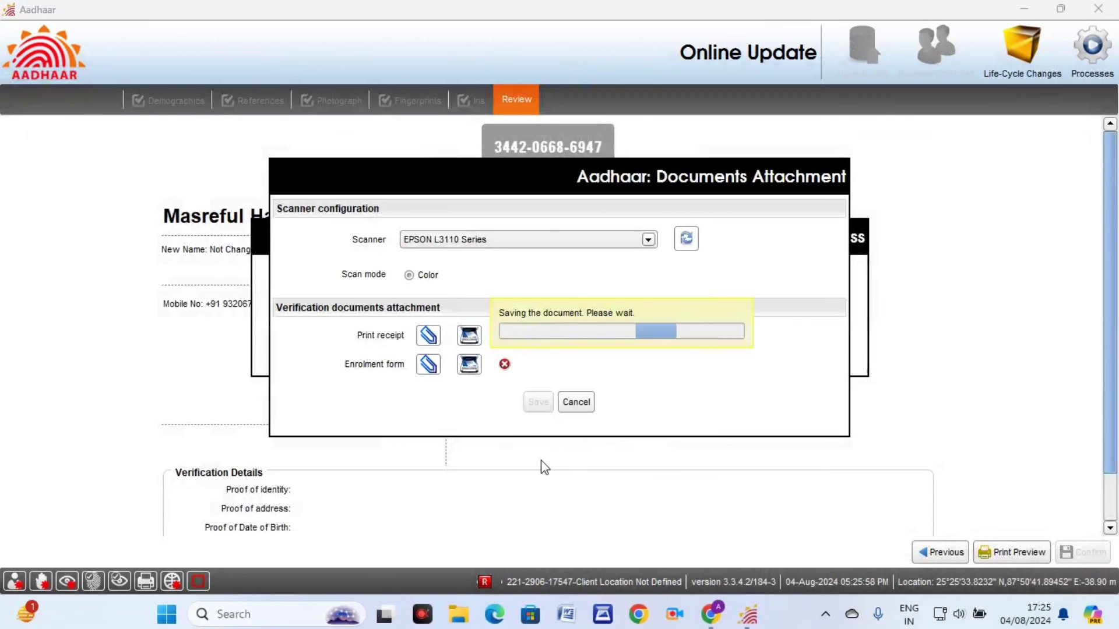
click(538, 402)
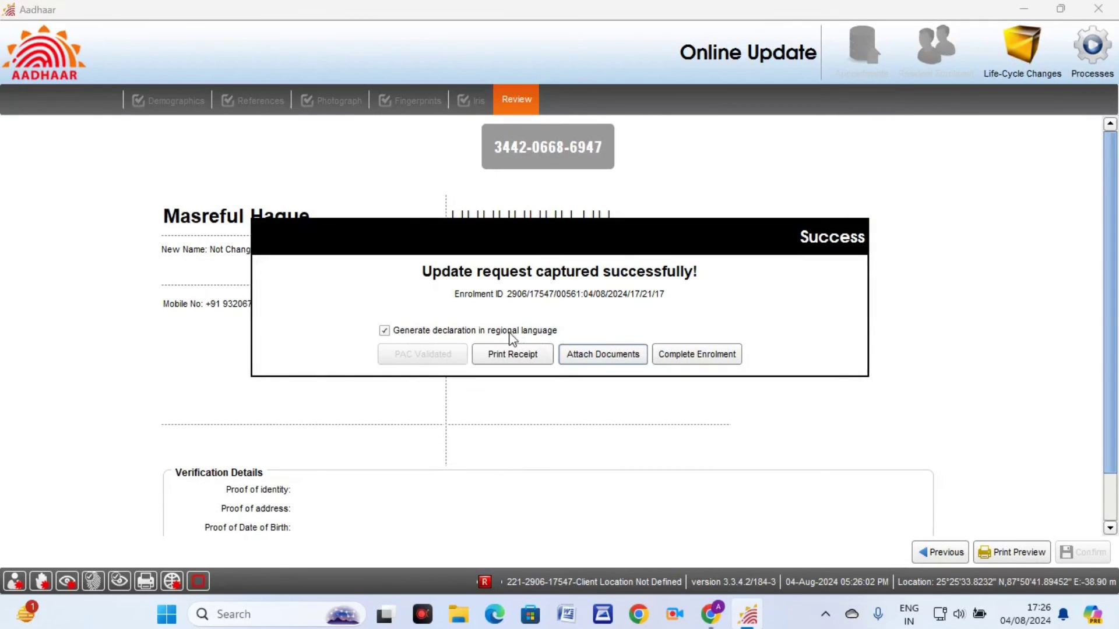
Complete the enrolment, close the Resident Aadhaar Number prompt, and minimise the Aadhaar client
click(717, 361)
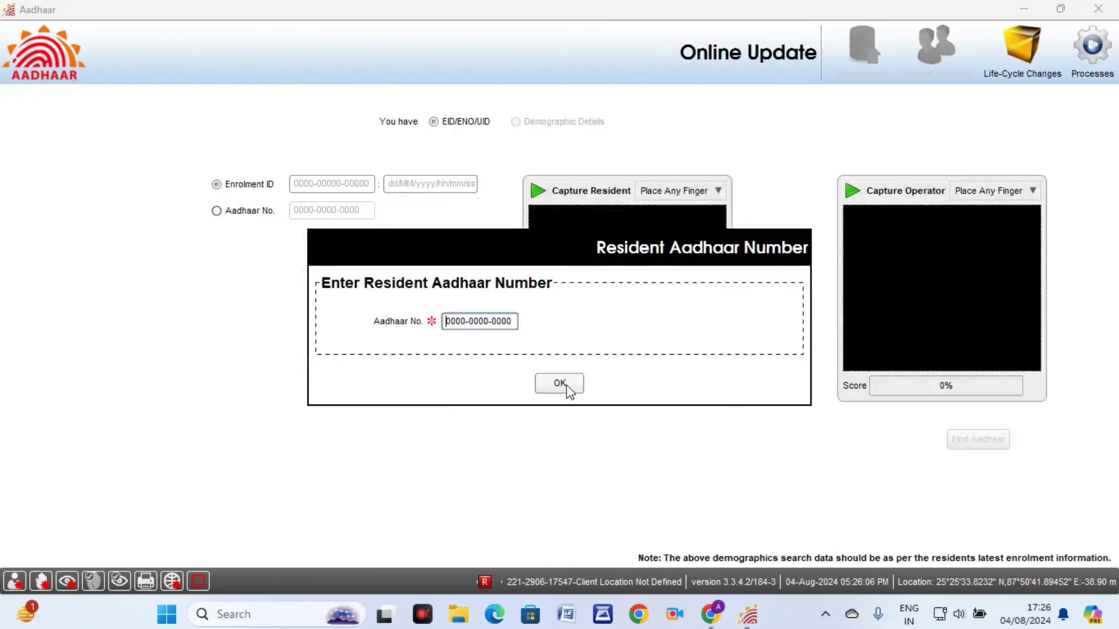
click(562, 384)
click(561, 384)
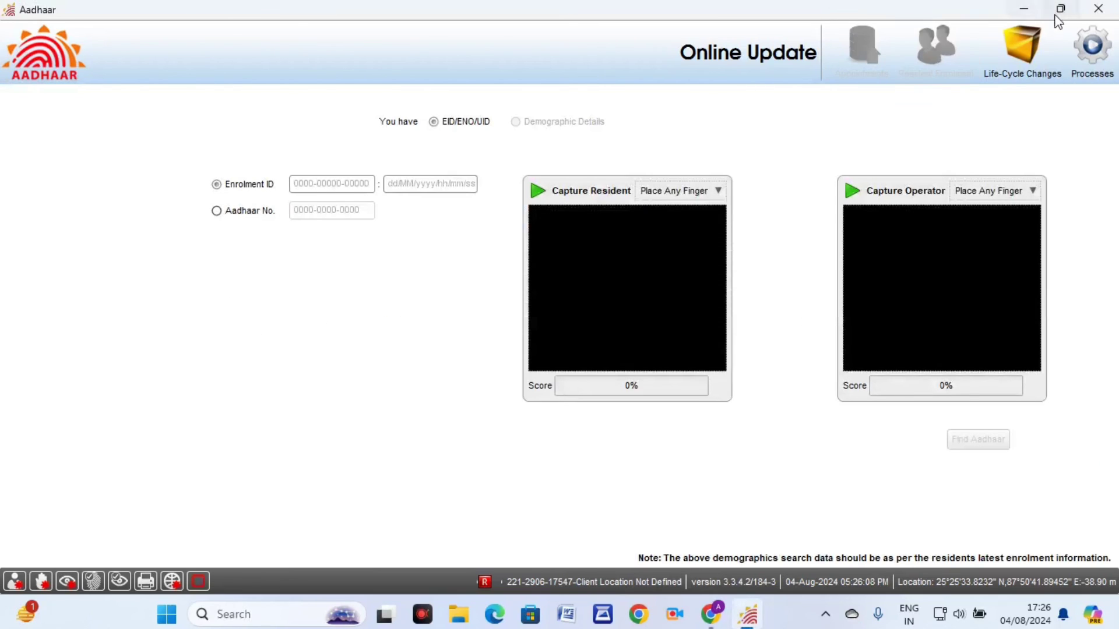
click(1026, 10)
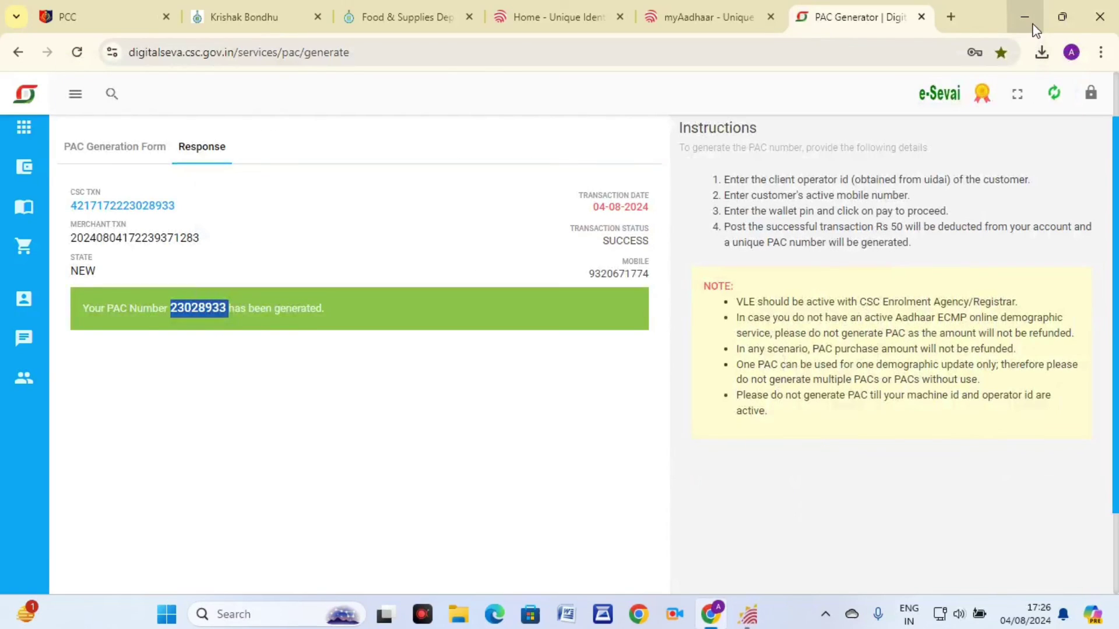